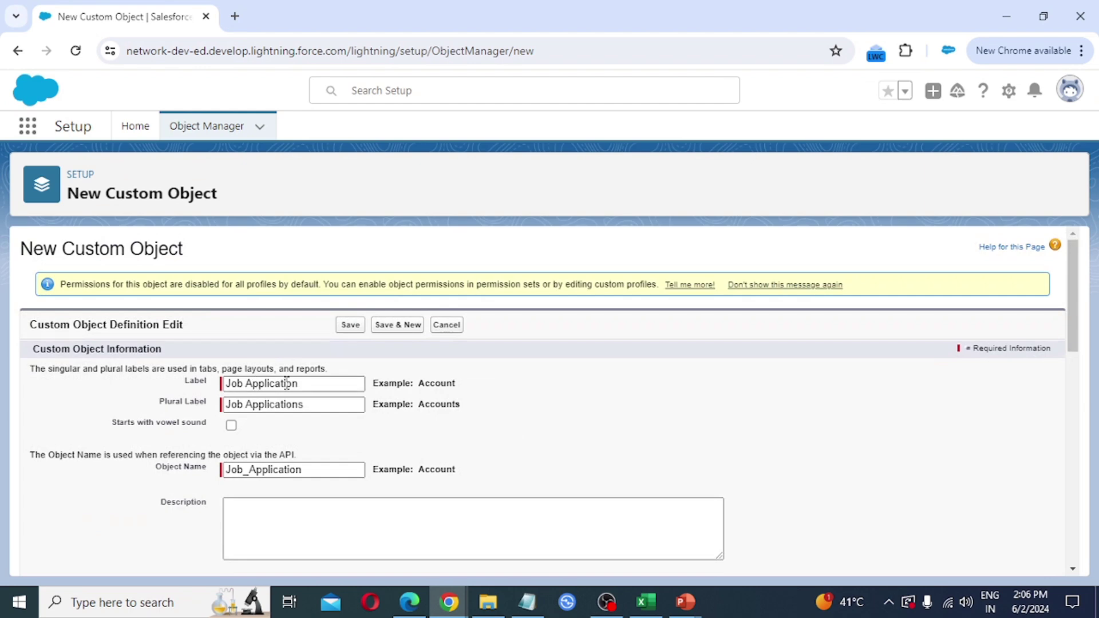
# Review the Job Application object's labels, object name, record name, data type options, display format and starting number
pyautogui.scroll(-1, 181, 420)
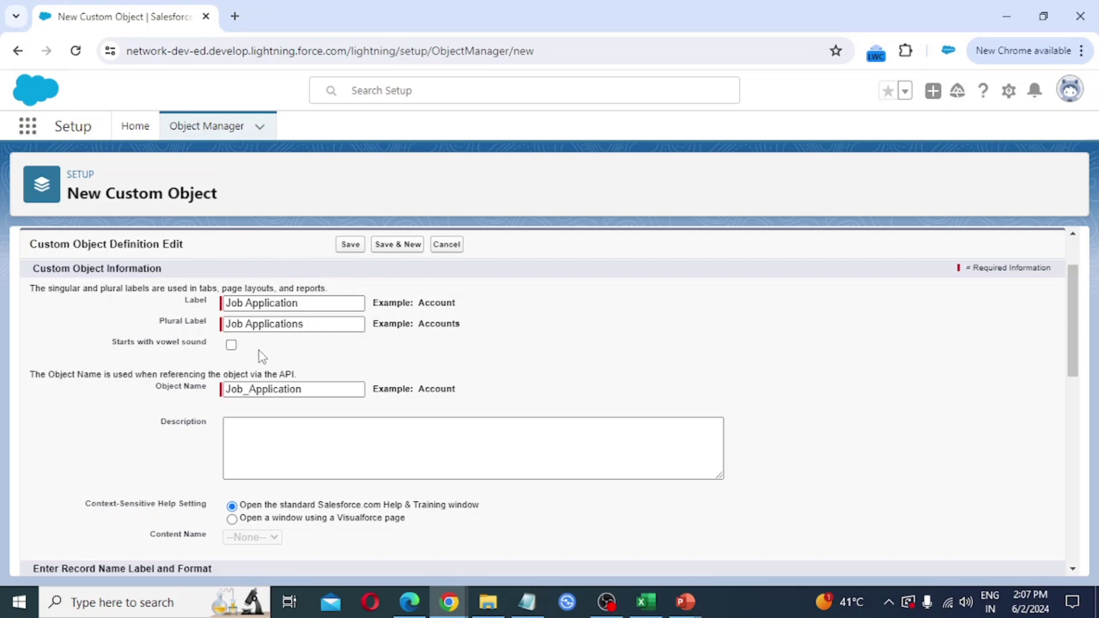
pyautogui.scroll(-1, 258, 350)
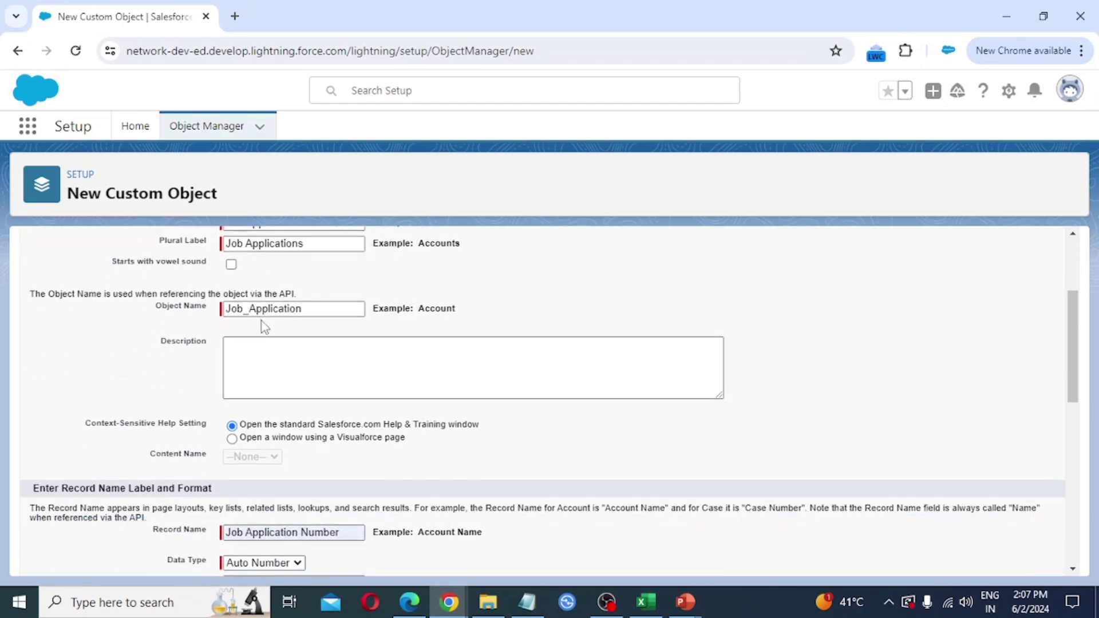
pyautogui.scroll(-1, 304, 350)
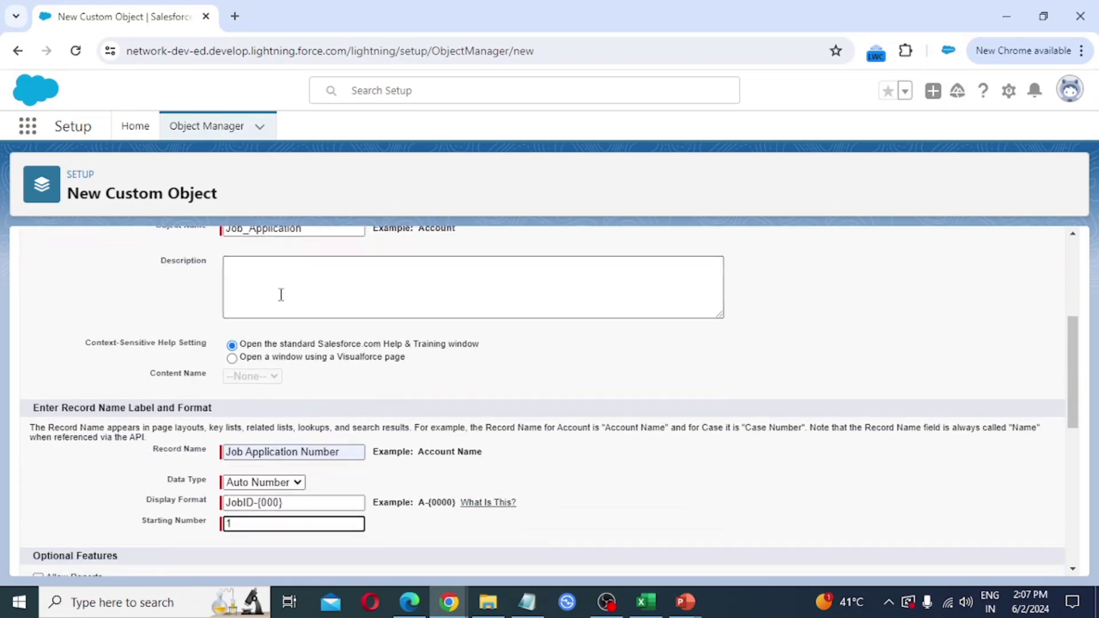
pyautogui.scroll(1, 285, 255)
pyautogui.scroll(-2, 242, 351)
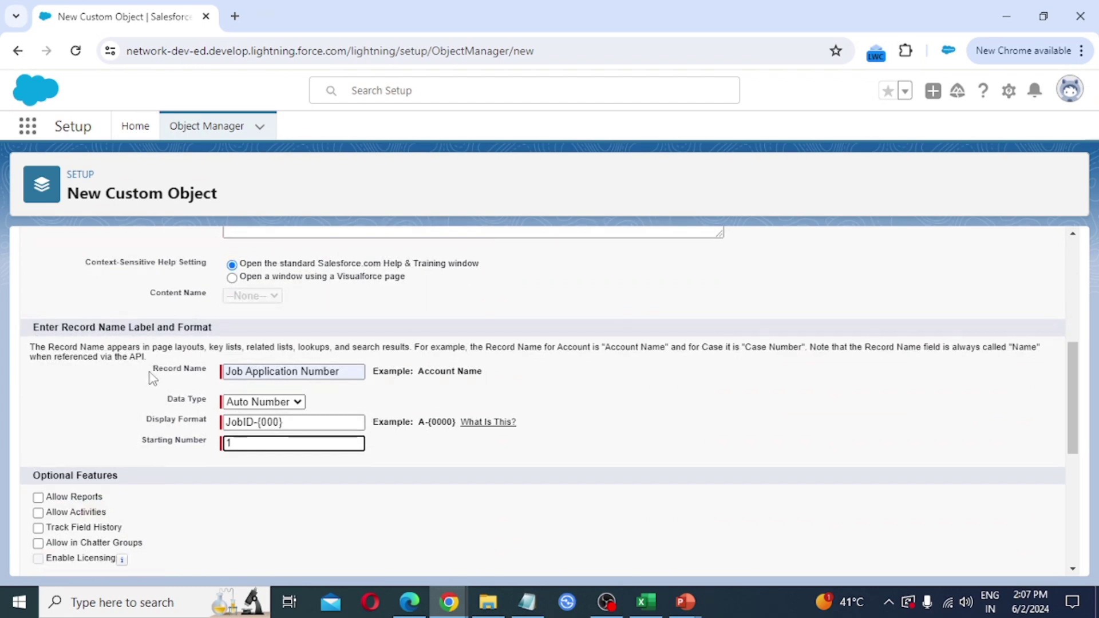
pyautogui.click(264, 403)
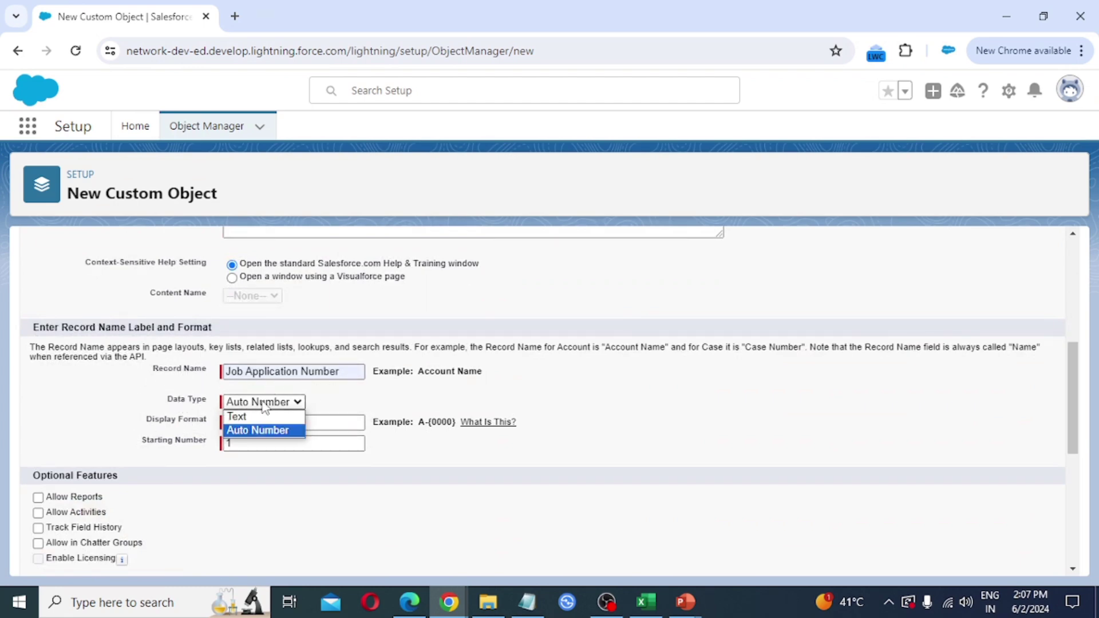
pyautogui.click(262, 402)
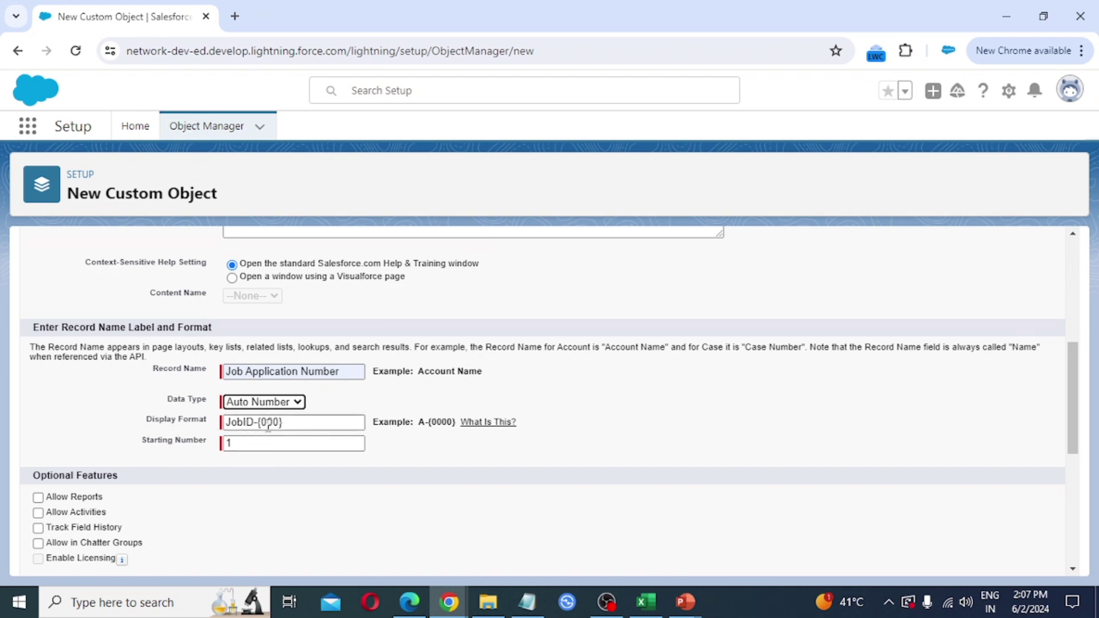
pyautogui.click(223, 446)
# Enable reports, activities, field history tracking and Chatter groups for the Job Application object
pyautogui.scroll(-1, 247, 449)
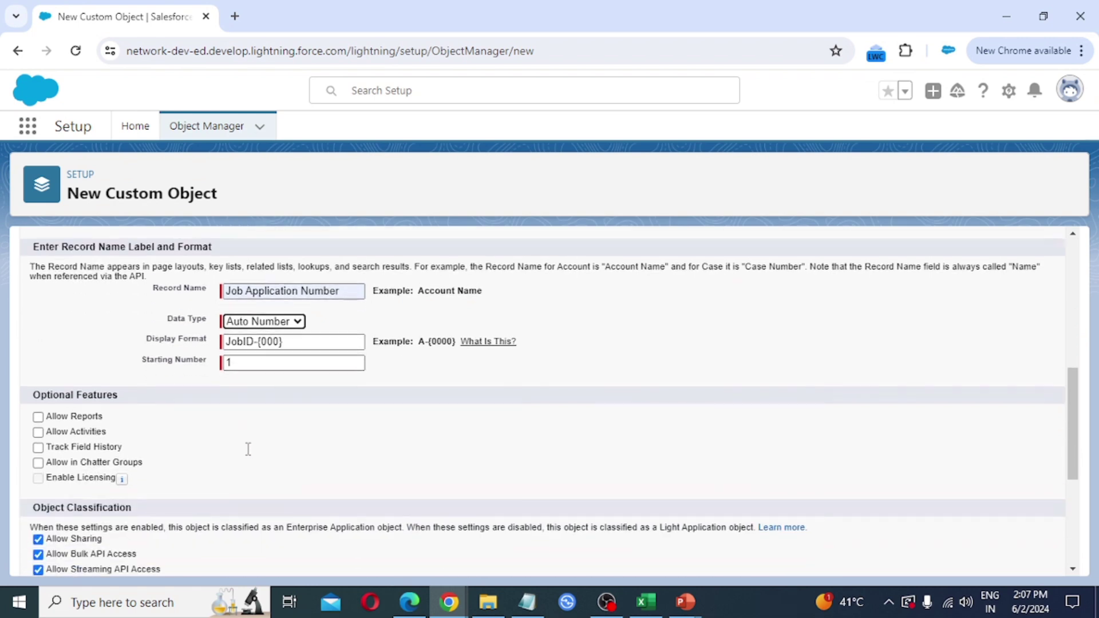
pyautogui.scroll(-1, 91, 412)
pyautogui.click(38, 337)
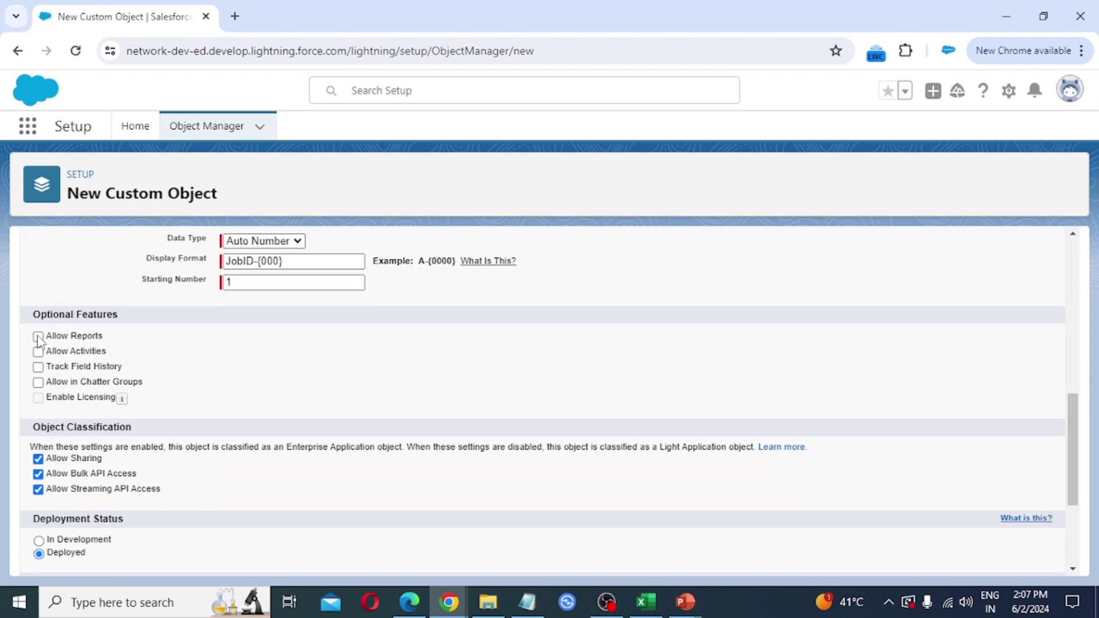
pyautogui.click(39, 351)
pyautogui.click(38, 367)
pyautogui.click(39, 382)
# Allow search, add the Notes and Attachments related list, enable launching the custom tab wizard, and save the object
pyautogui.scroll(-2, 80, 399)
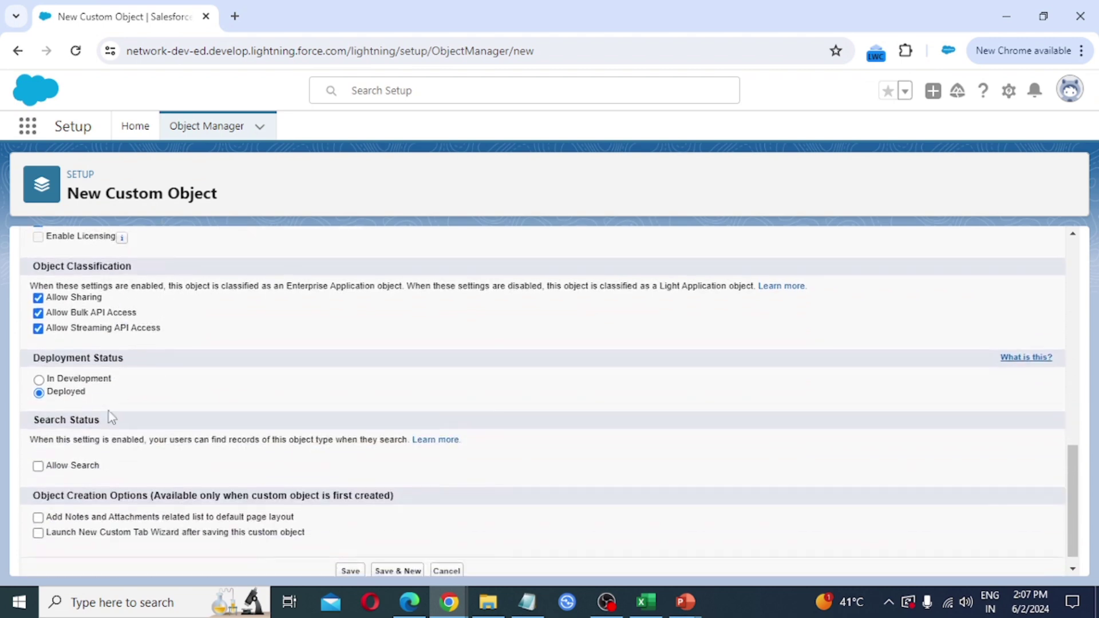
pyautogui.click(39, 466)
pyautogui.scroll(-1, 41, 487)
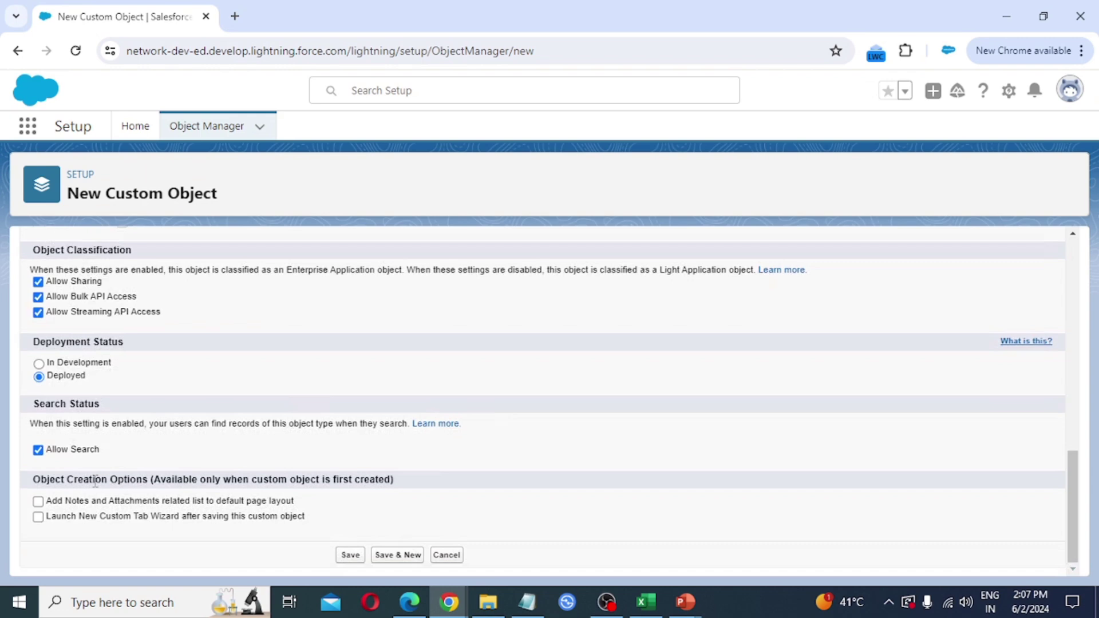
pyautogui.click(39, 502)
pyautogui.click(40, 518)
pyautogui.click(350, 554)
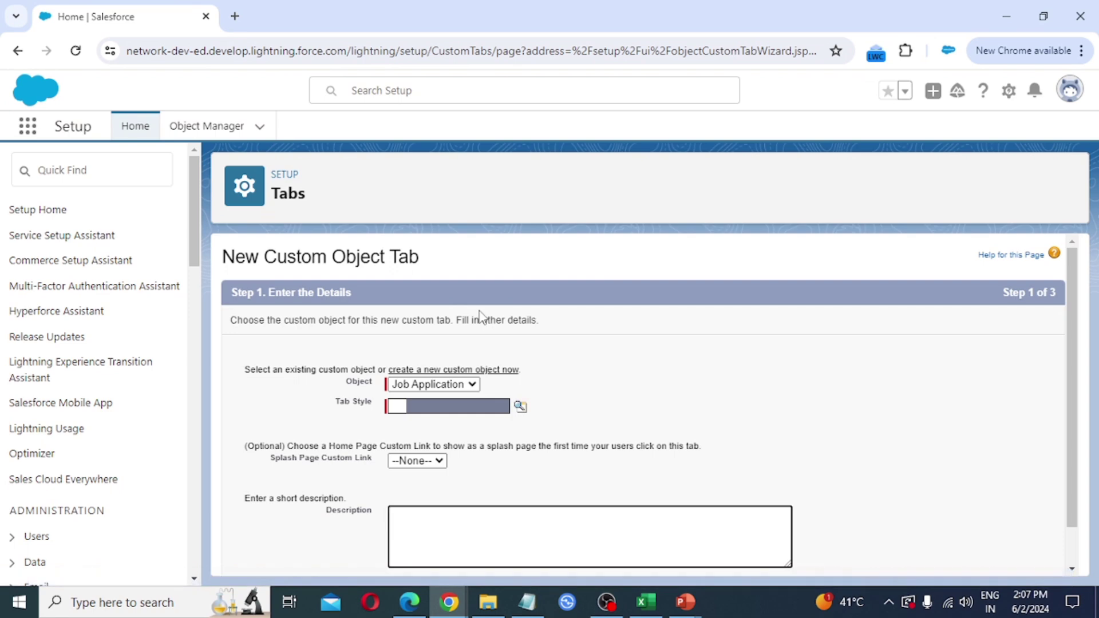
# Choose the Fan tab style for the Job Application tab and continue to the profile settings
pyautogui.click(521, 407)
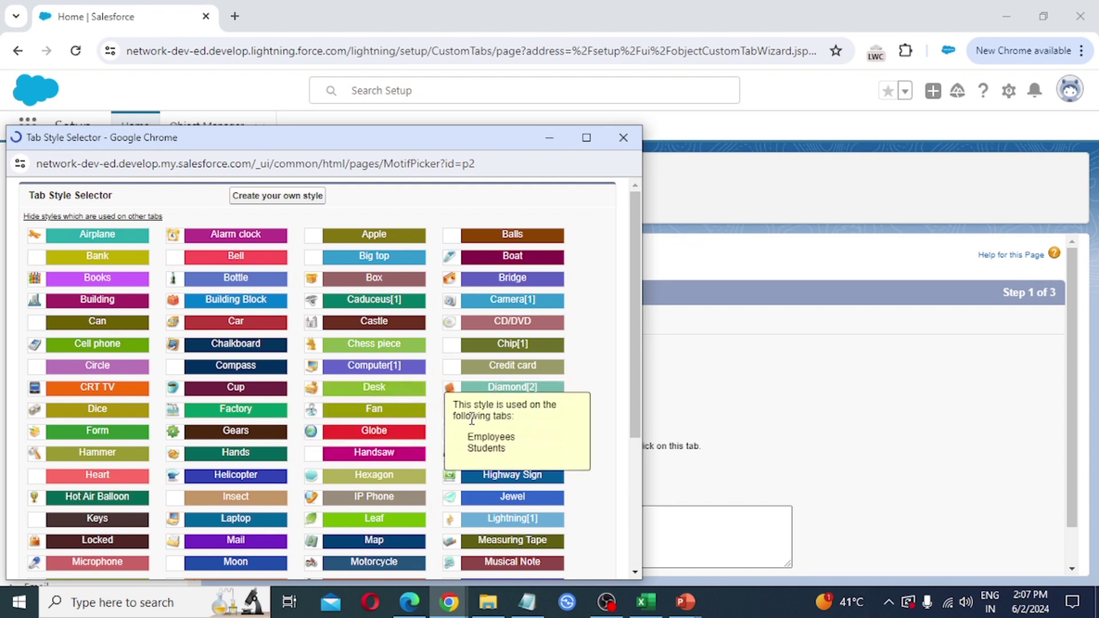
pyautogui.click(373, 409)
pyautogui.scroll(-1, 819, 462)
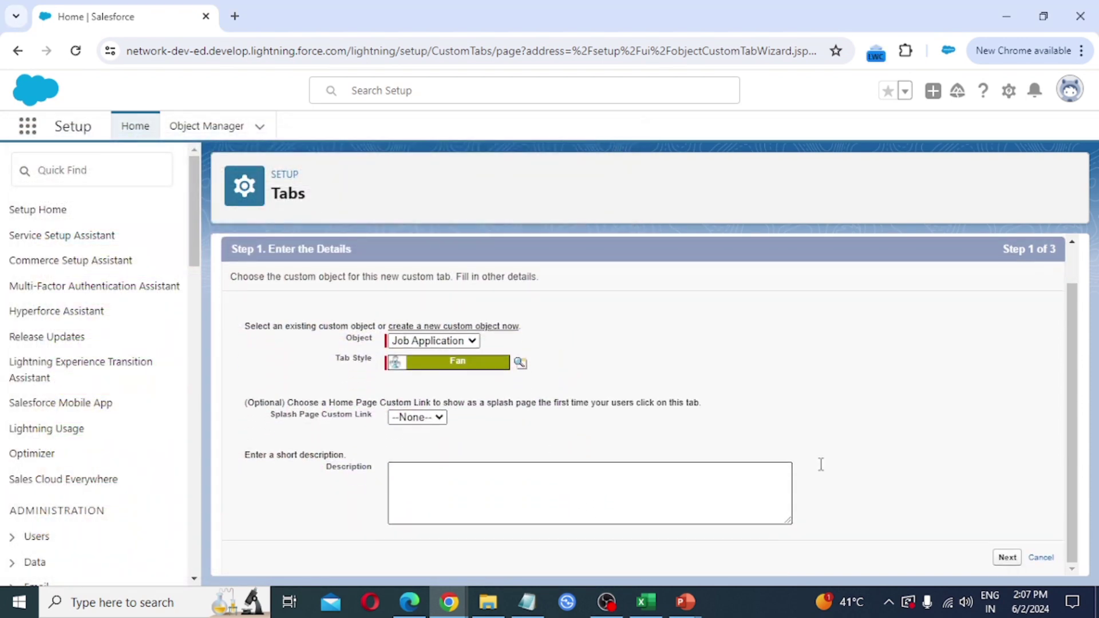
pyautogui.click(1007, 558)
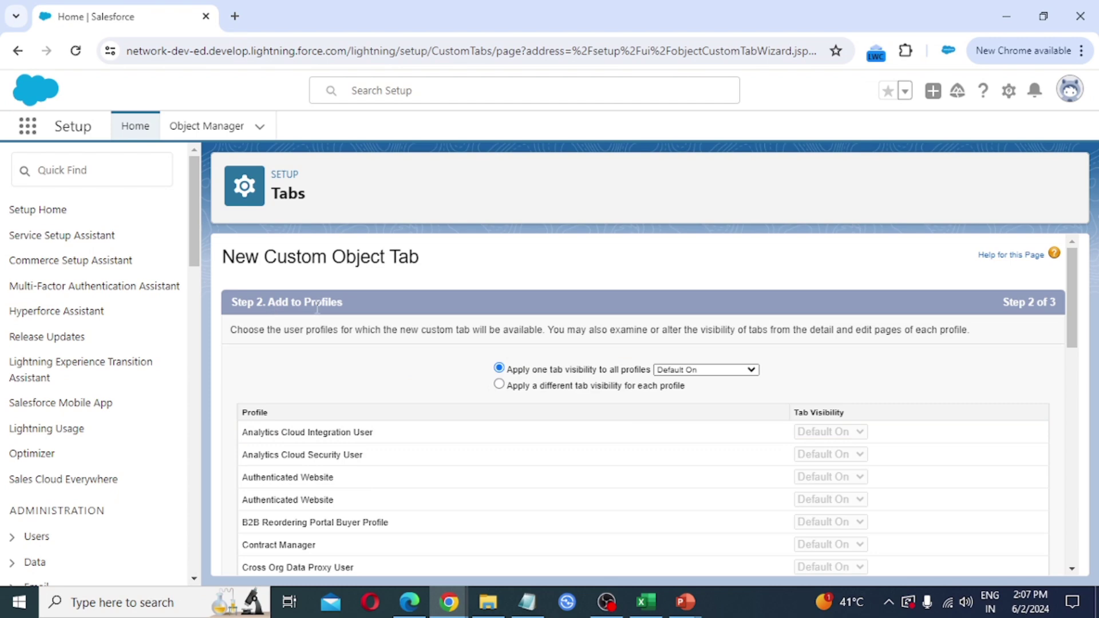
# Accept Default On visibility for all profiles, include the tab only in the EMS app, and save it
pyautogui.scroll(-10, 870, 434)
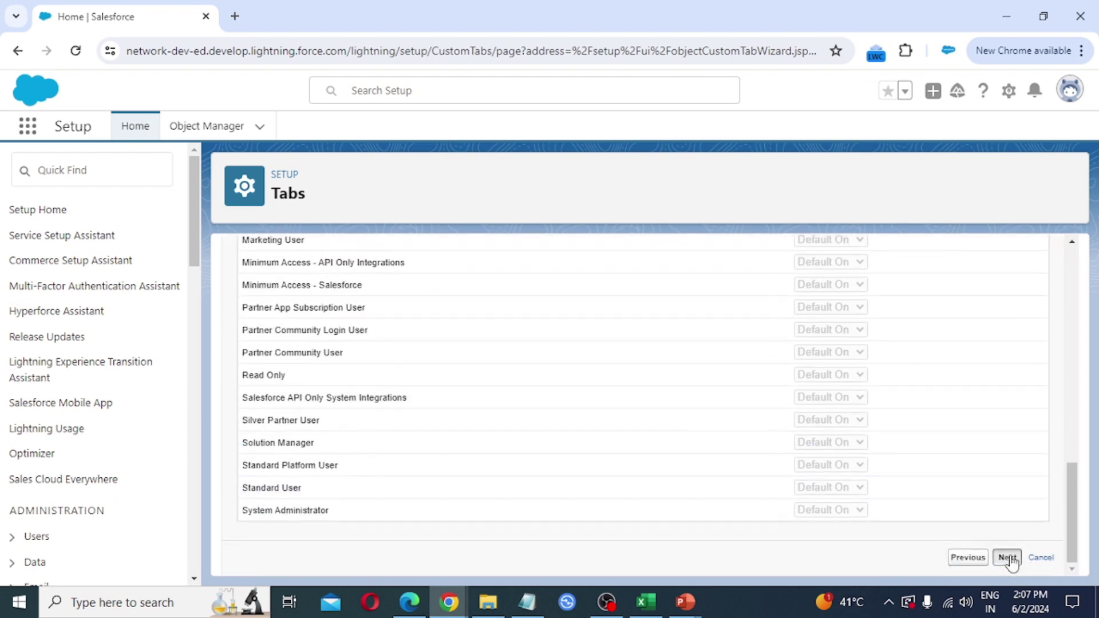
pyautogui.click(1007, 558)
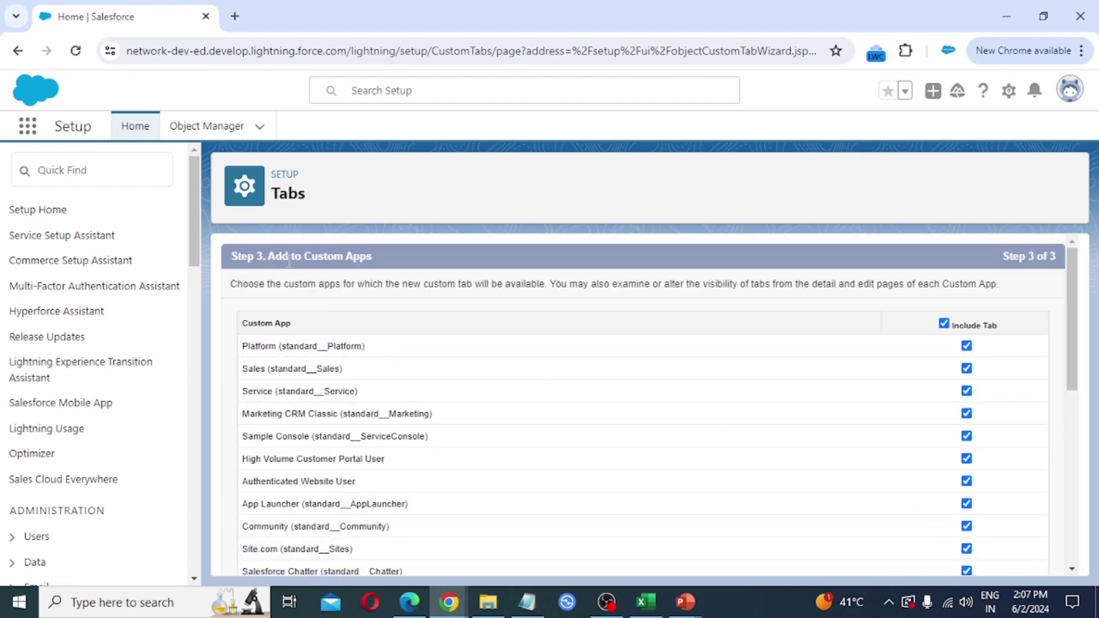
pyautogui.click(944, 323)
pyautogui.scroll(-10, 641, 413)
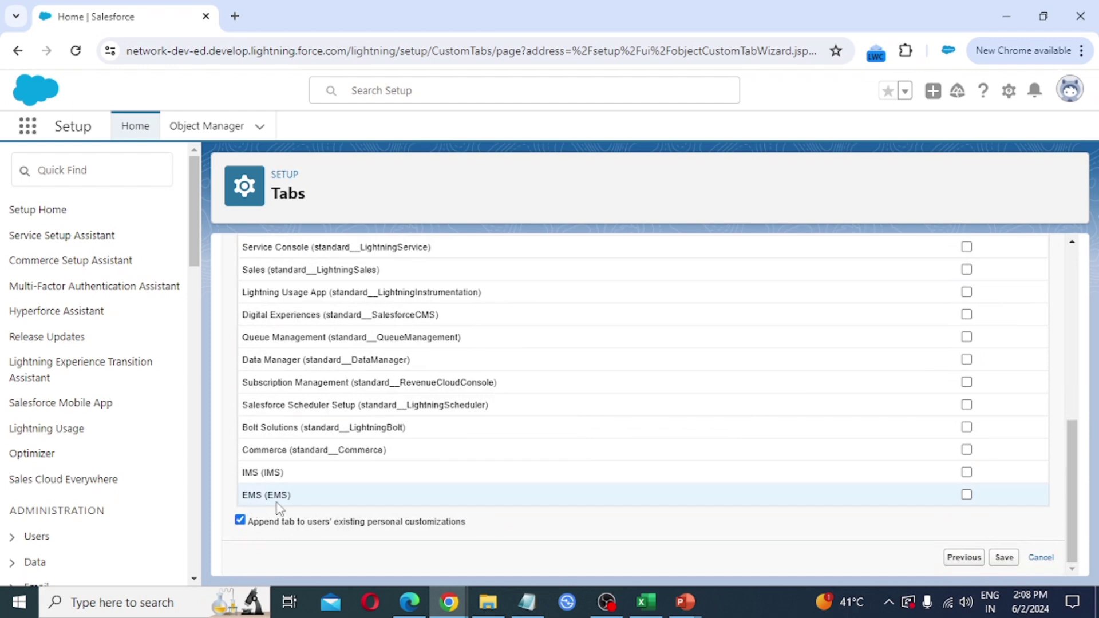
pyautogui.click(967, 496)
pyautogui.click(1004, 557)
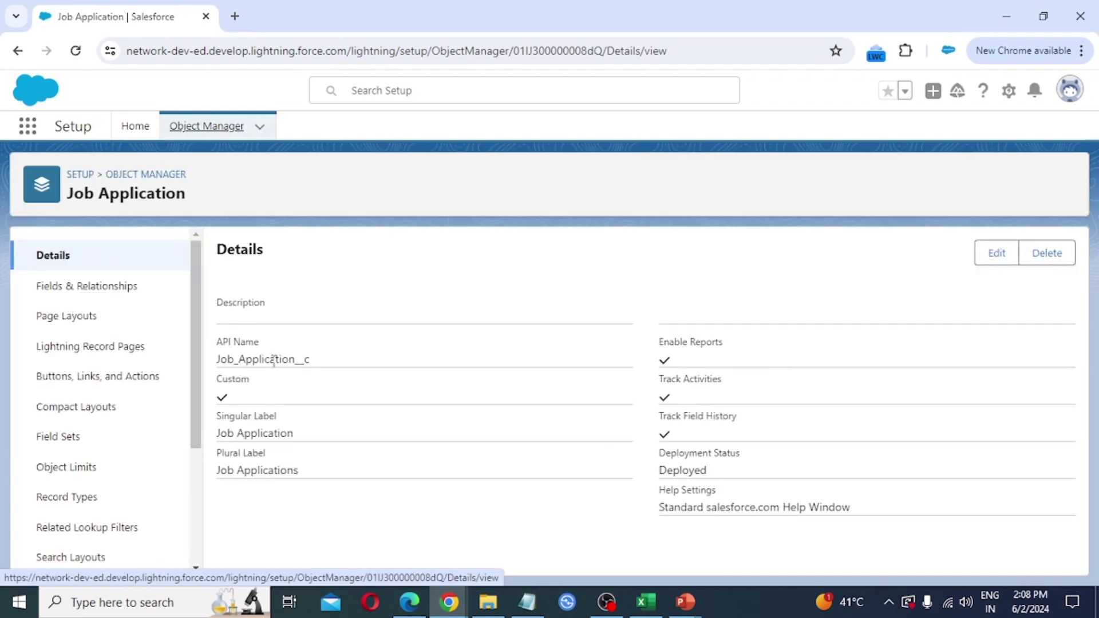
# Start a new custom field on Job Application with the Master-Detail Relationship data type
pyautogui.click(98, 288)
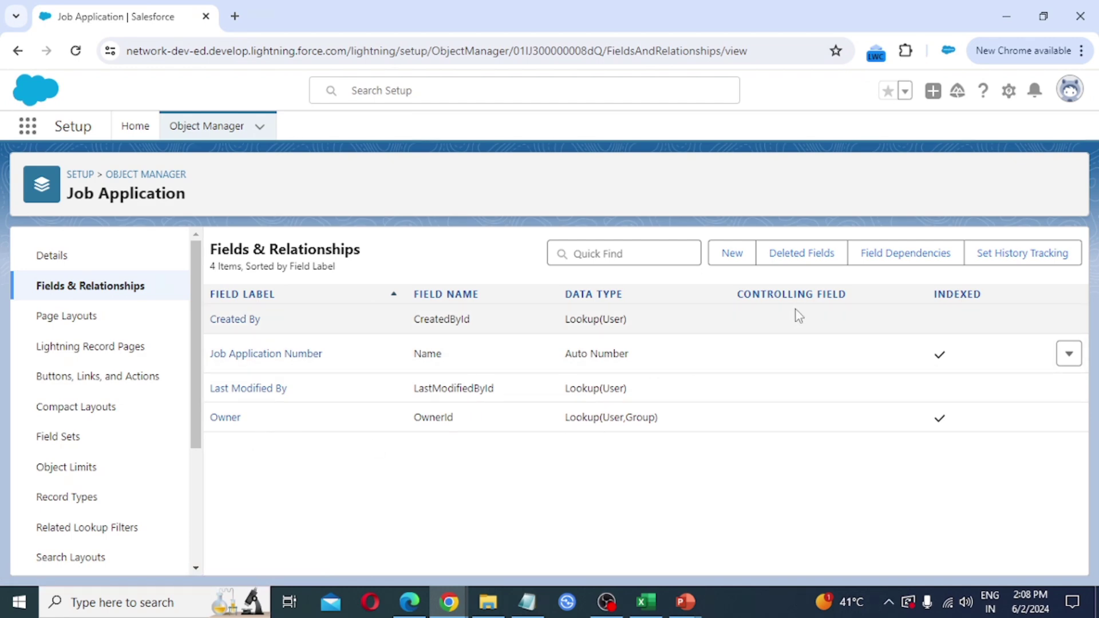
pyautogui.click(732, 258)
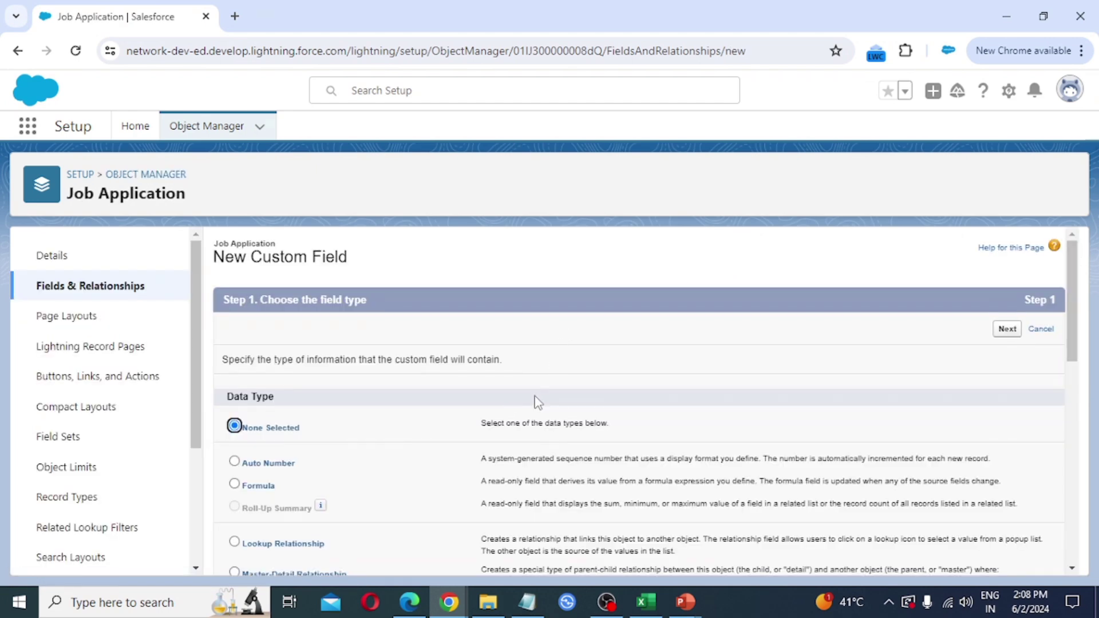
pyautogui.scroll(-3, 538, 401)
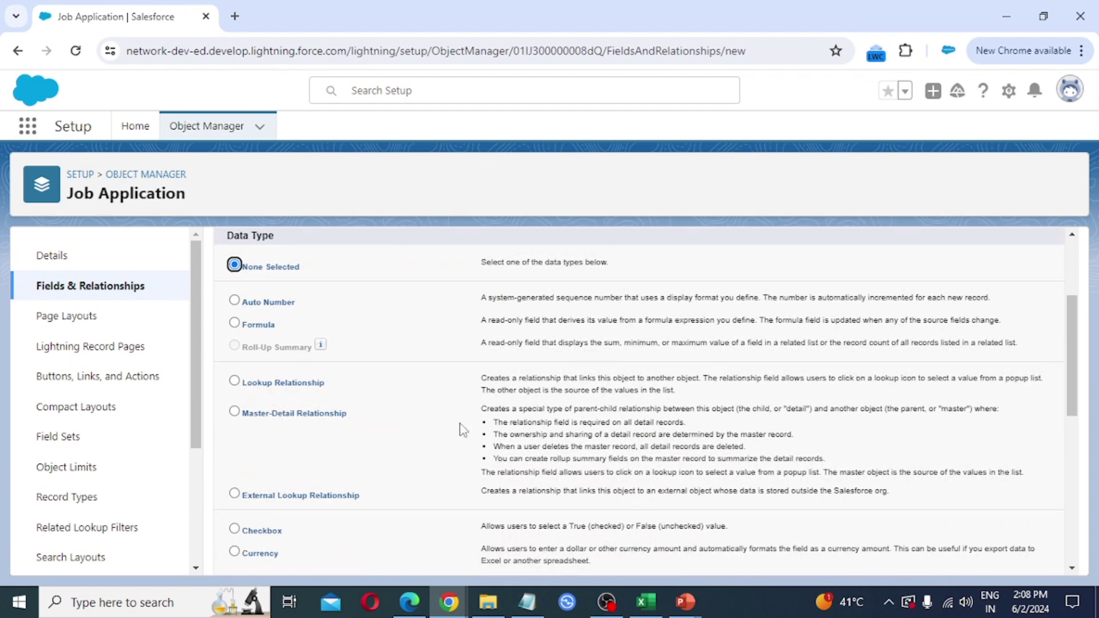
pyautogui.click(237, 411)
pyautogui.scroll(-5, 870, 452)
pyautogui.scroll(5, 503, 400)
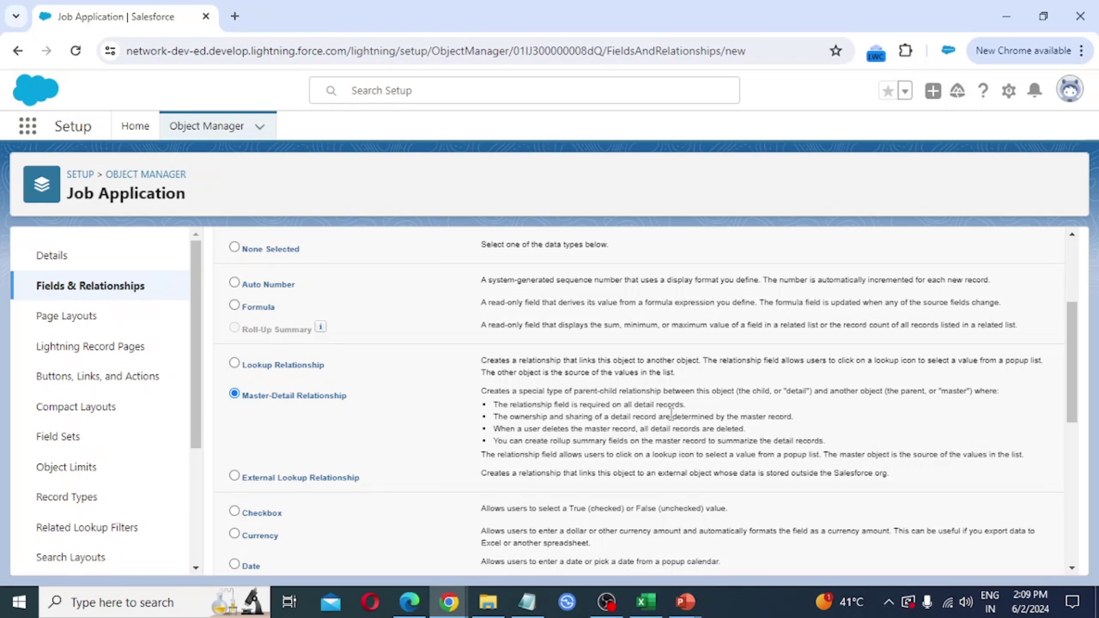
pyautogui.scroll(-5, 828, 380)
pyautogui.click(1006, 557)
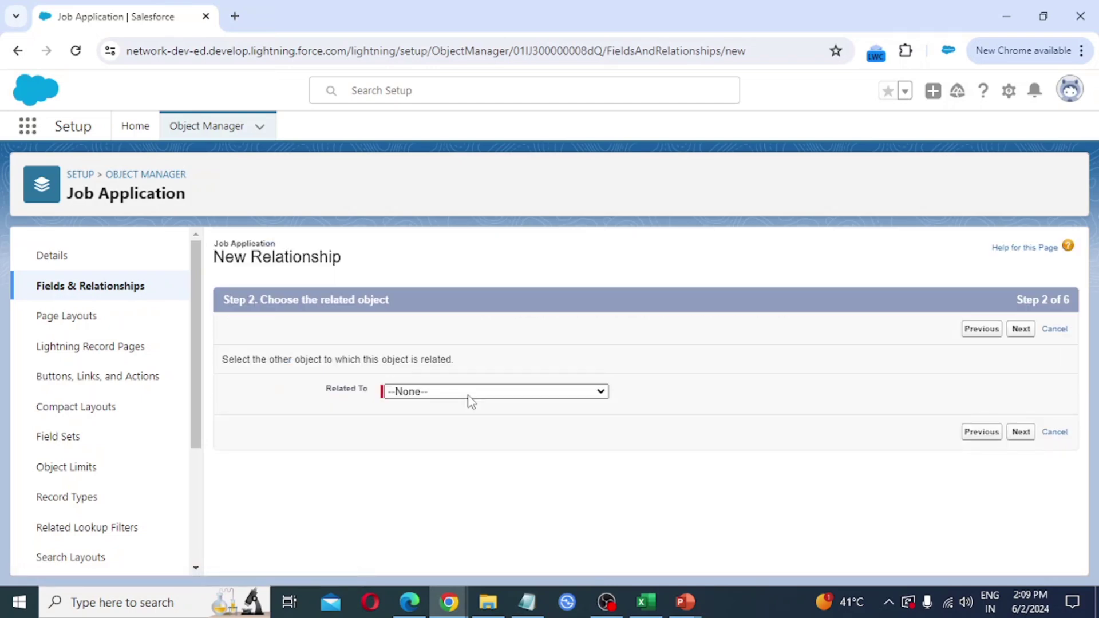
# Relate the master-detail field to the Candidate object and continue to the label settings
pyautogui.click(438, 394)
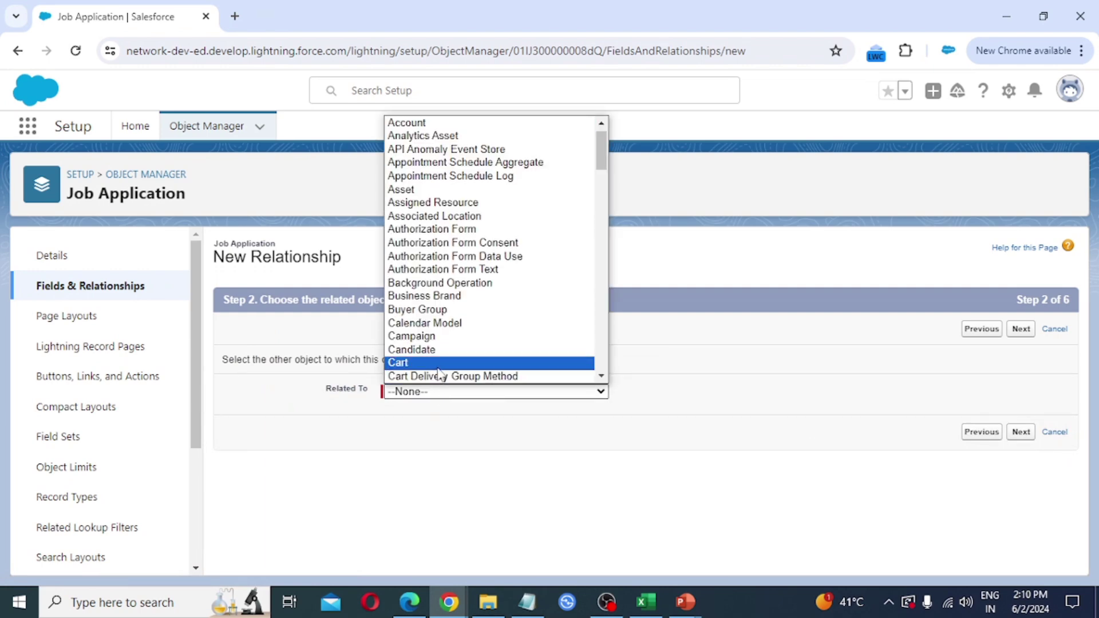
pyautogui.click(446, 355)
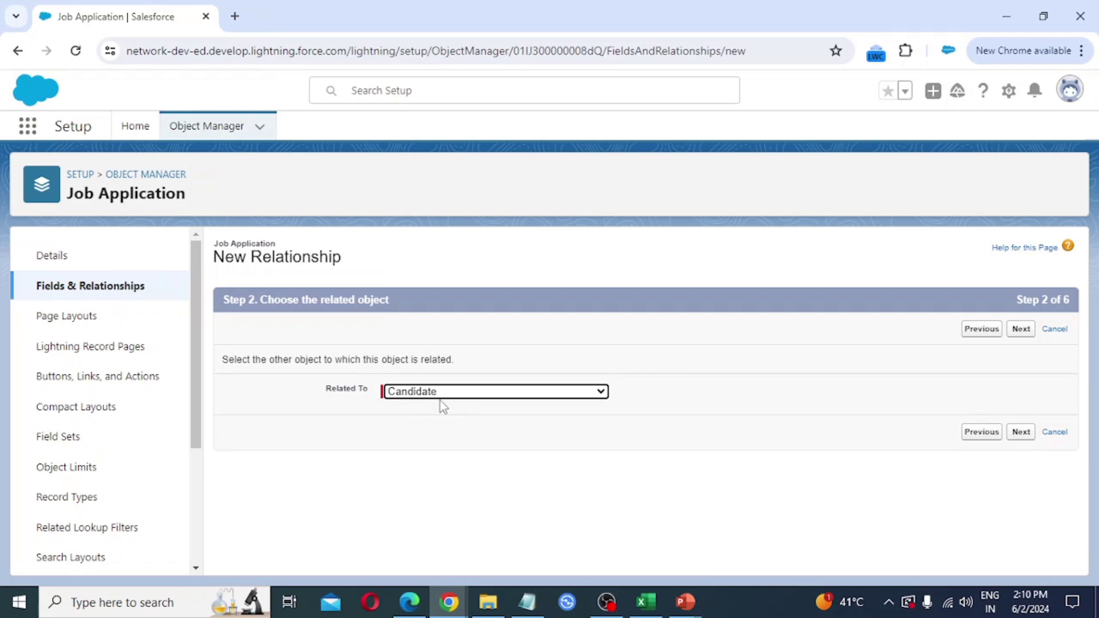
pyautogui.click(1021, 332)
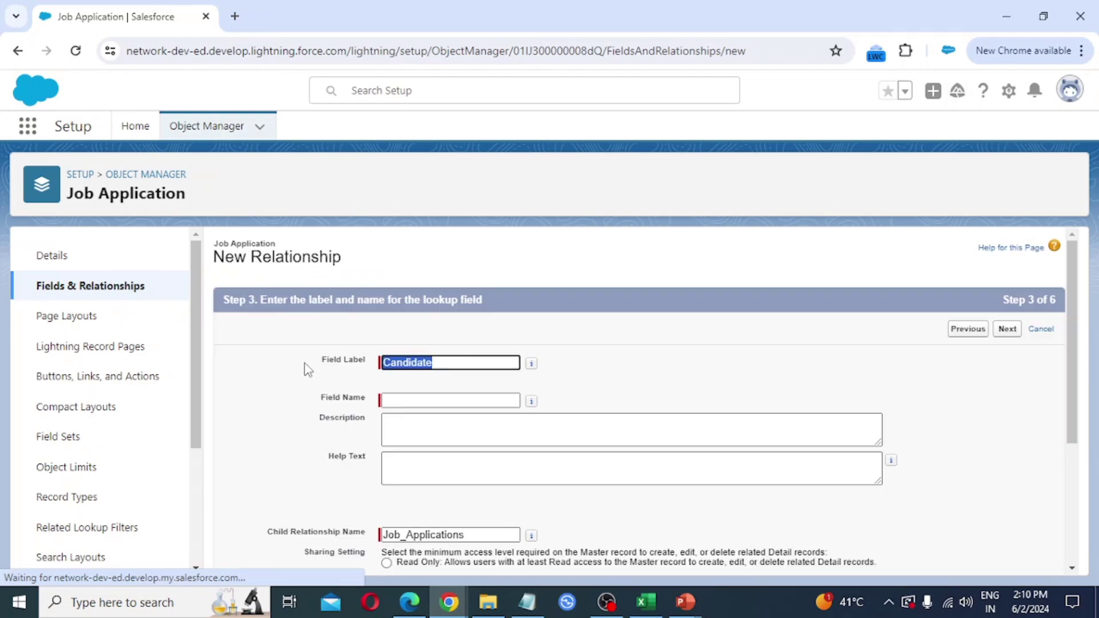
# Use Candidate as the relationship's field label and name, and accept the Job_Applications child relationship name and Read/Write sharing
pyautogui.click(460, 362)
pyautogui.press('Tab')
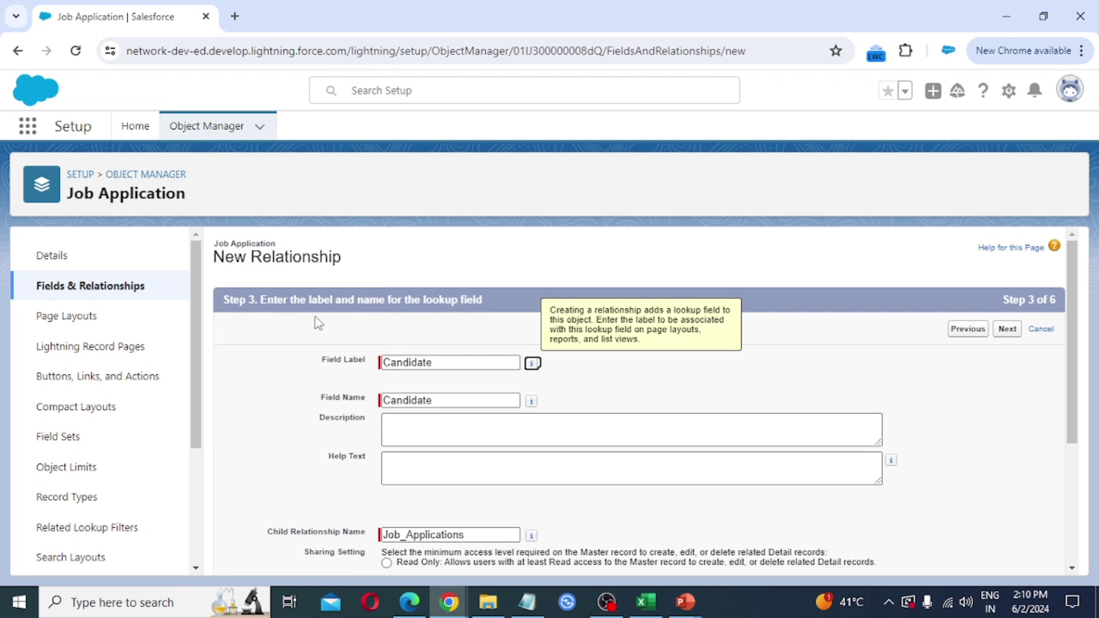
pyautogui.scroll(-3, 323, 332)
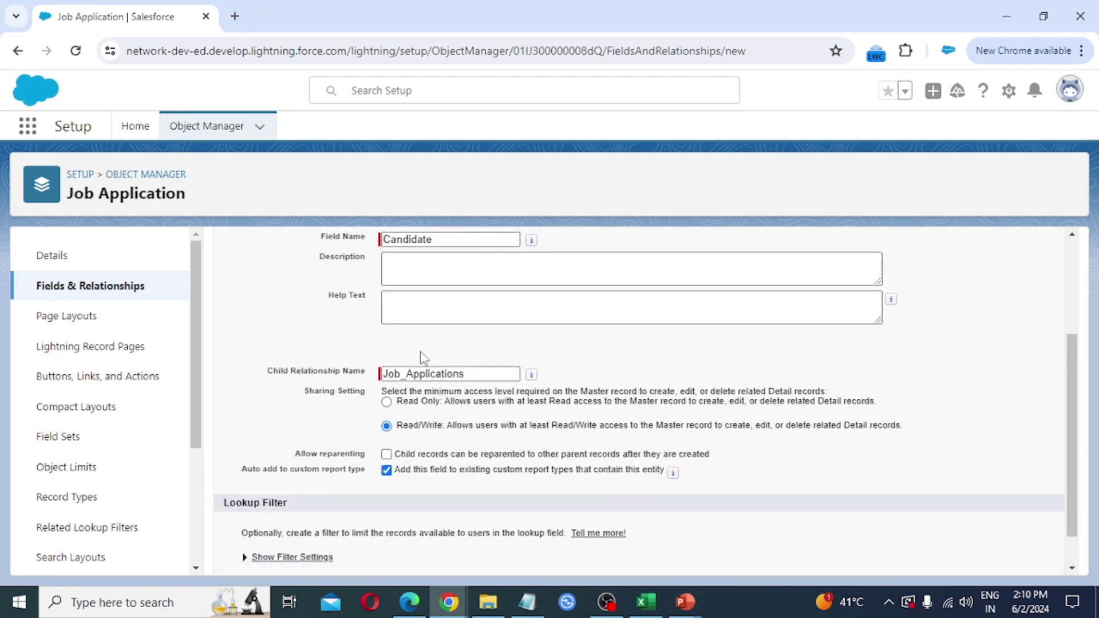
pyautogui.scroll(-1, 421, 350)
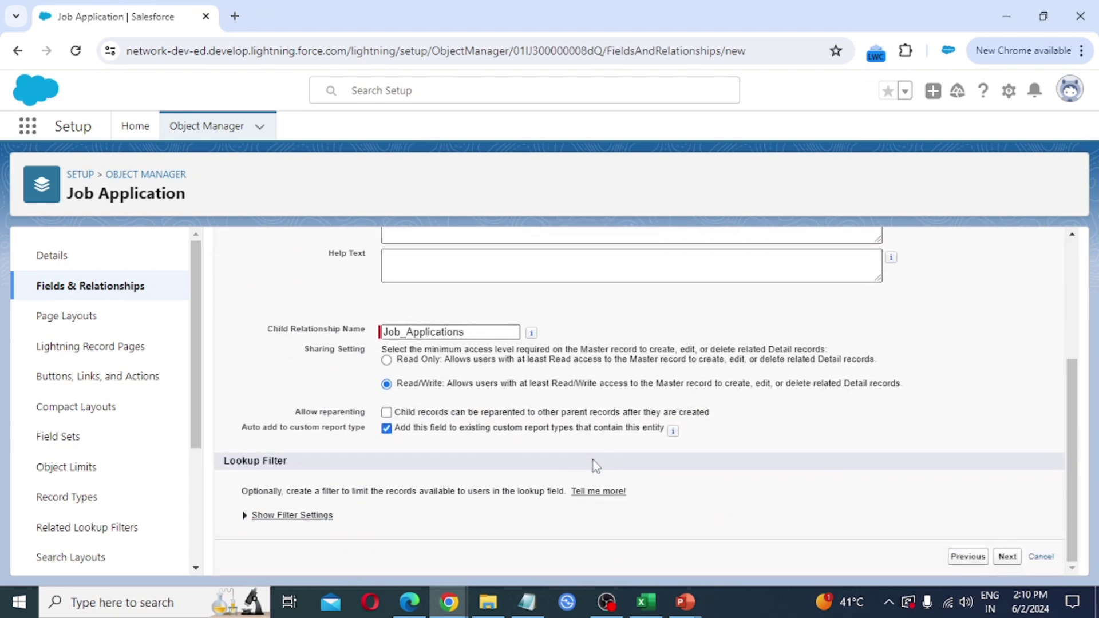
pyautogui.click(1012, 558)
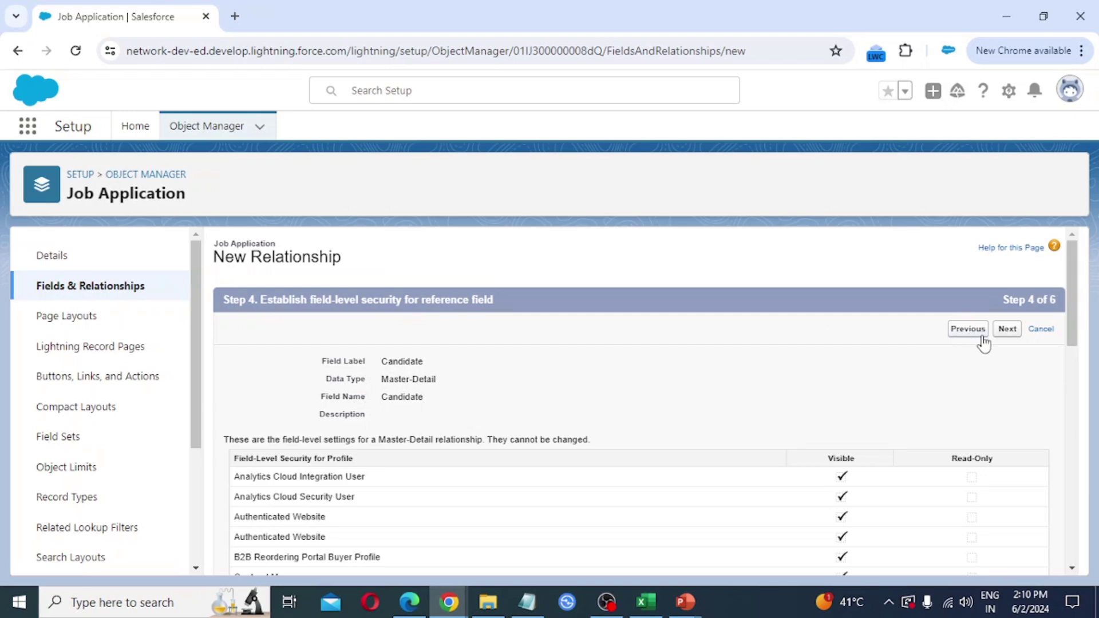
# Accept the field-level security, page layout and related list defaults, then save the Candidate field and begin another one
pyautogui.click(1007, 329)
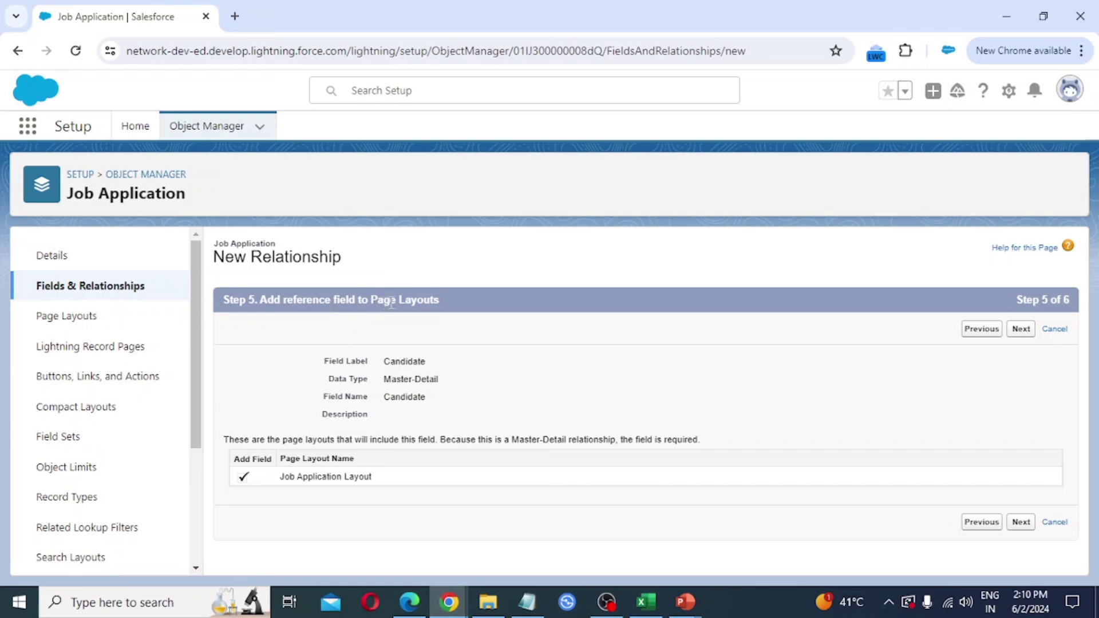
pyautogui.click(1021, 330)
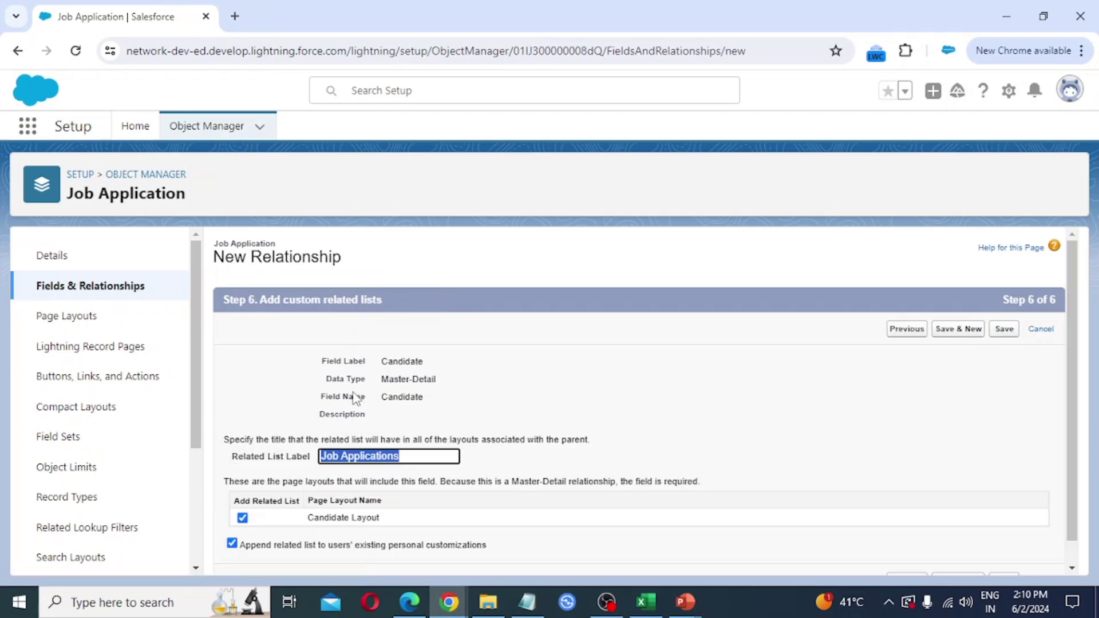
pyautogui.scroll(-1, 354, 397)
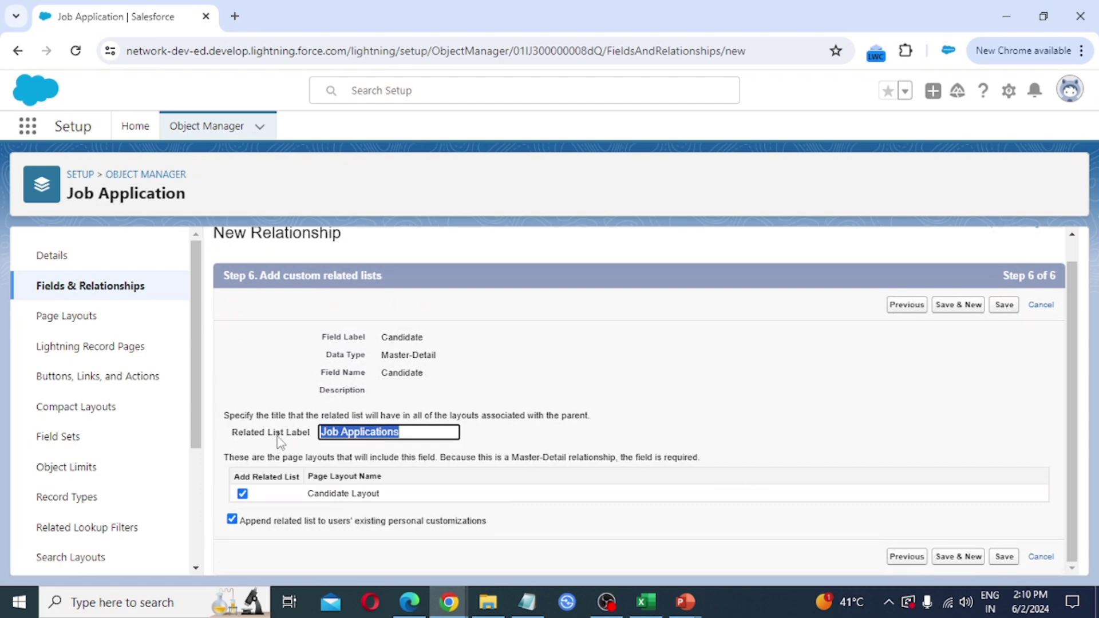
pyautogui.click(961, 314)
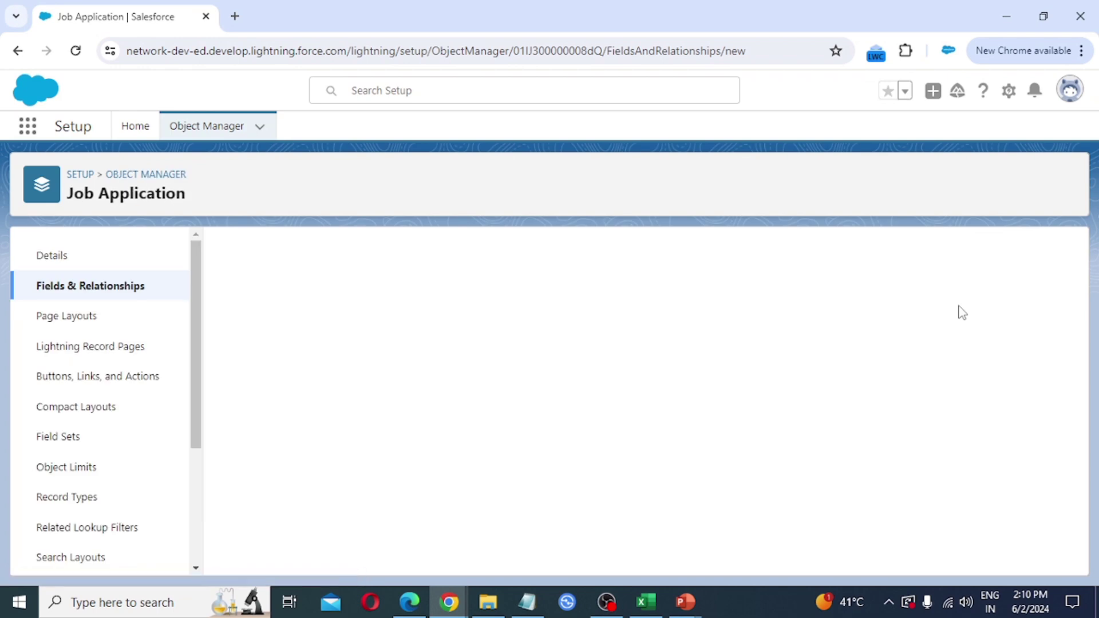
# Choose Master-Detail Relationship as the new field's data type, relate it to the Position object and continue to the label settings
pyautogui.scroll(-3, 407, 439)
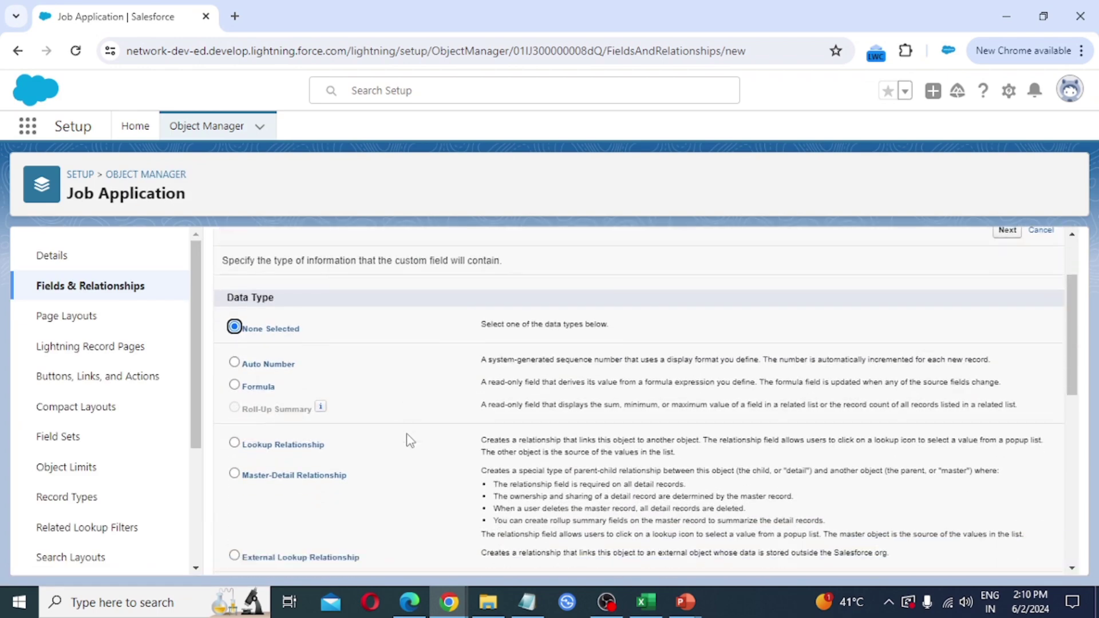
pyautogui.click(293, 415)
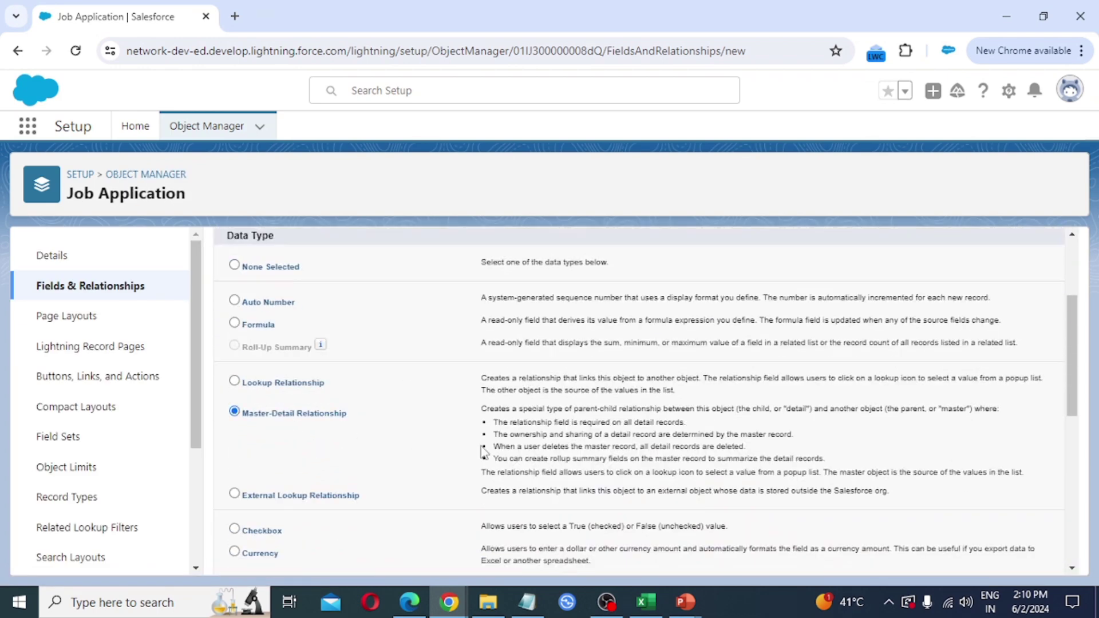
pyautogui.scroll(-8, 761, 489)
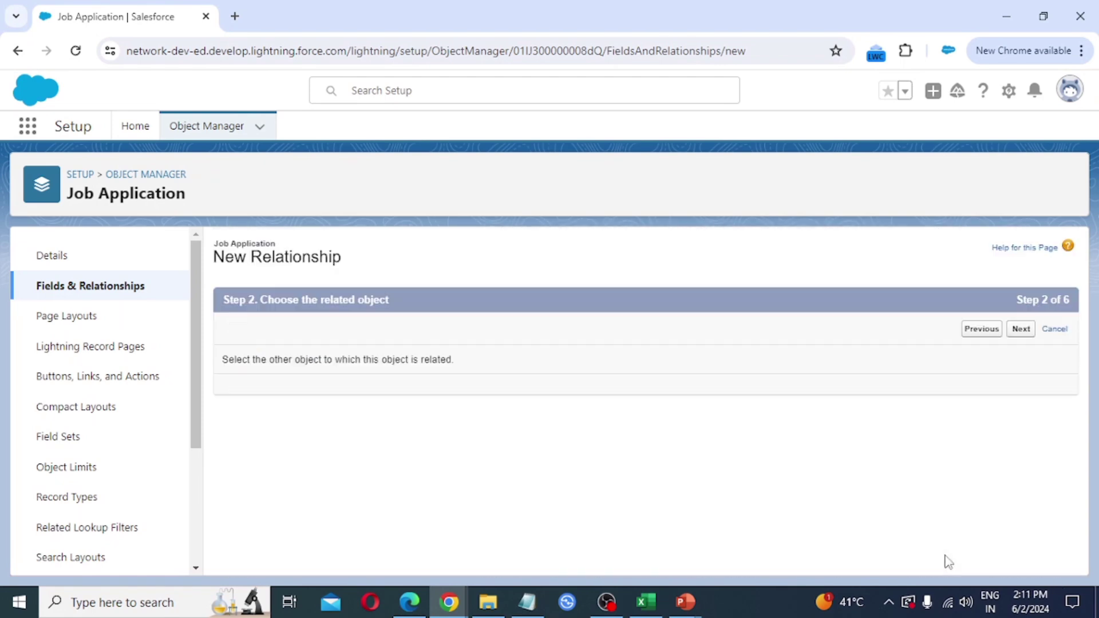
pyautogui.click(449, 393)
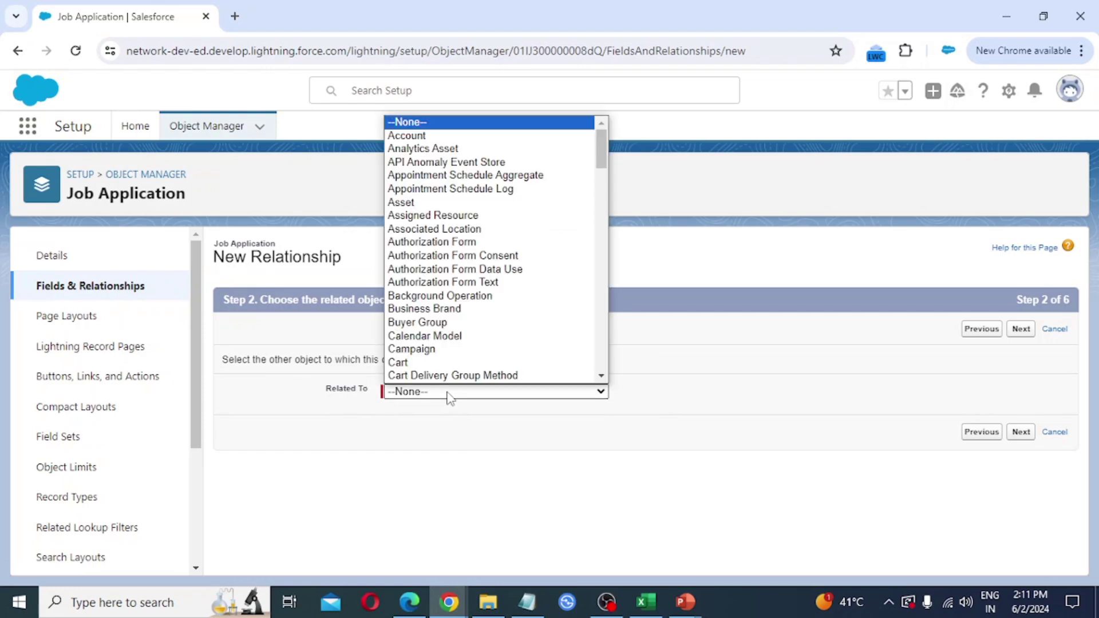
pyautogui.write('po')
pyautogui.press('Return')
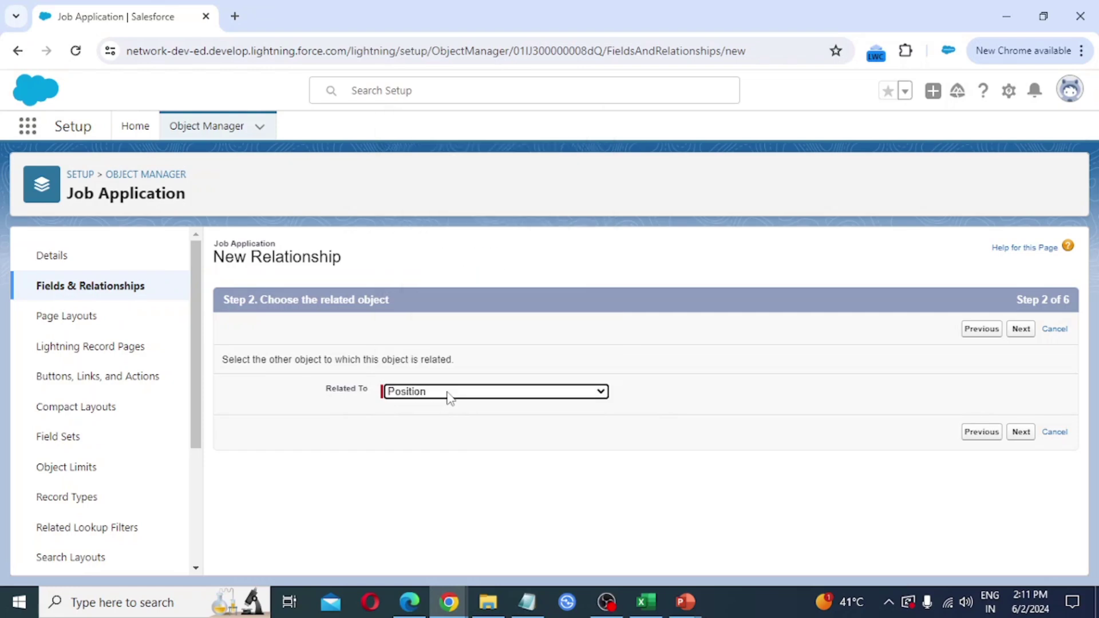
pyautogui.click(1024, 332)
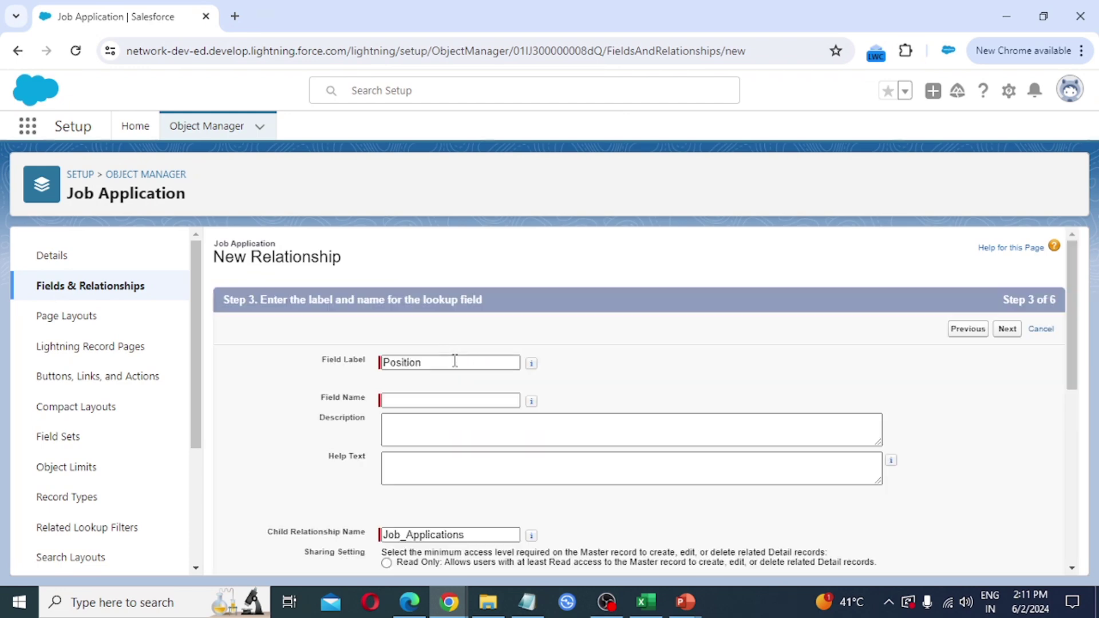
# Use Position as the relationship's field label and name, and accept the Job_Applications child relationship name and Read/Write sharing
pyautogui.click(455, 359)
pyautogui.press('Tab')
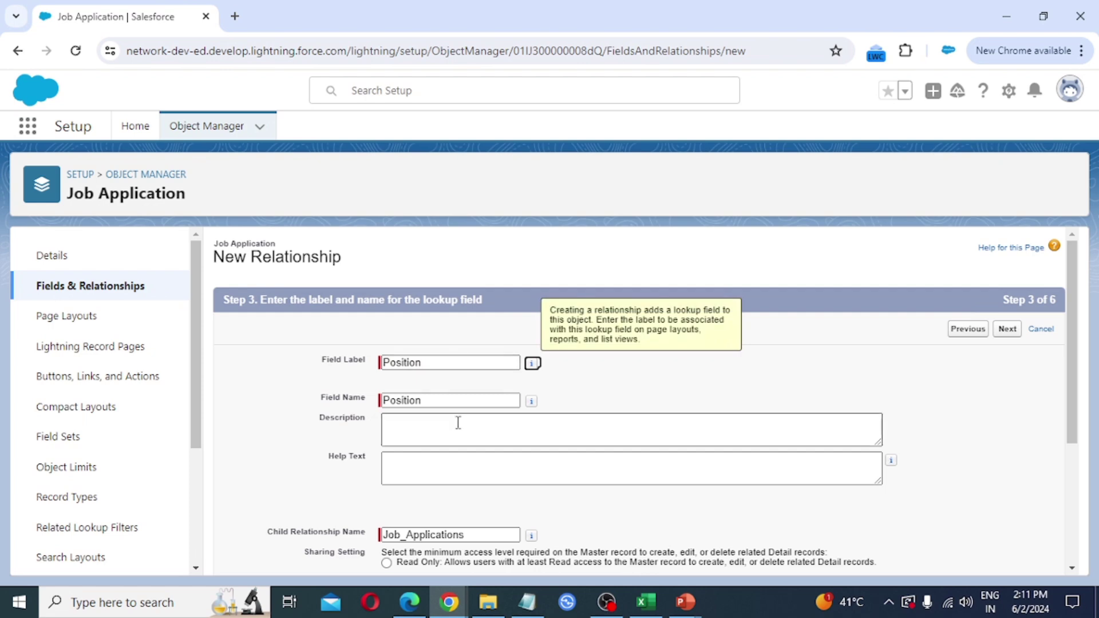
pyautogui.scroll(-4, 473, 419)
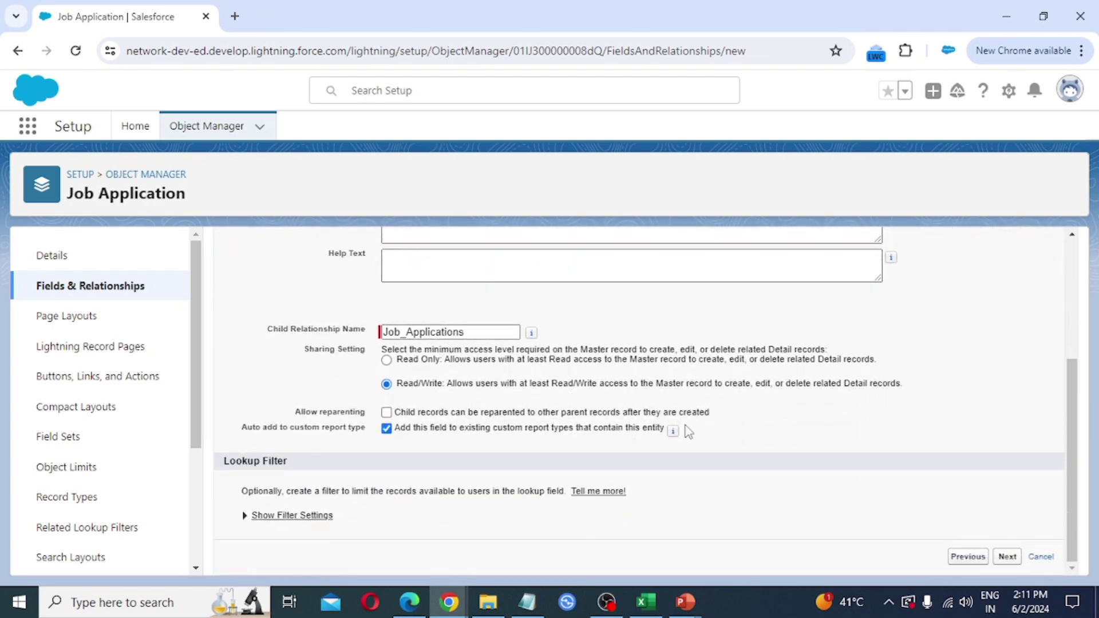
pyautogui.click(1007, 557)
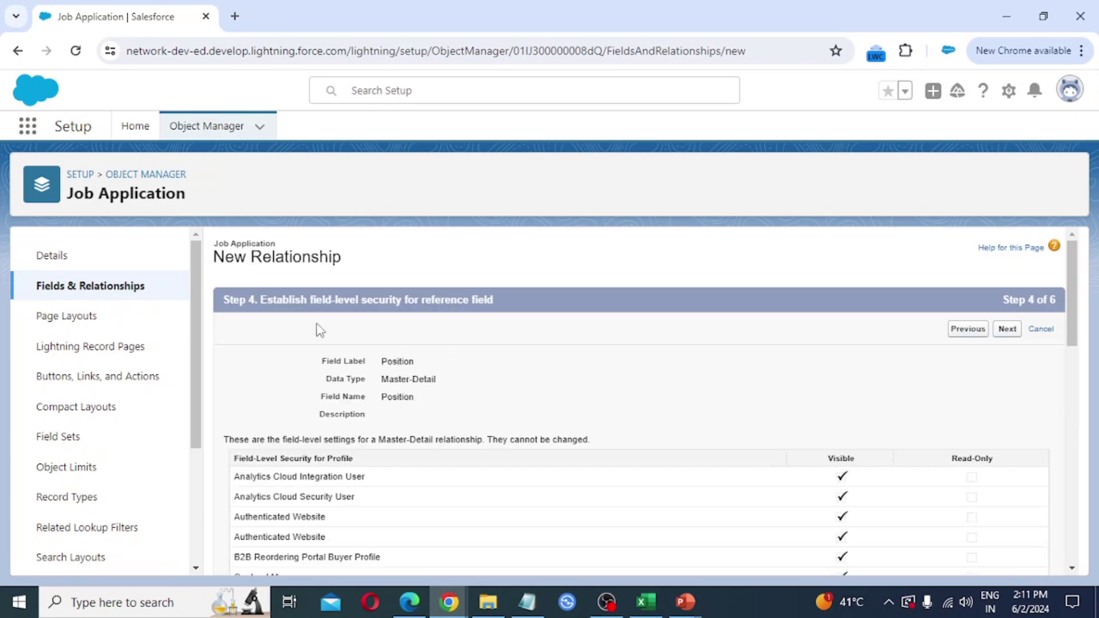
# Accept the field-level security, page layout and related list defaults, and save the Position field
pyautogui.click(1008, 329)
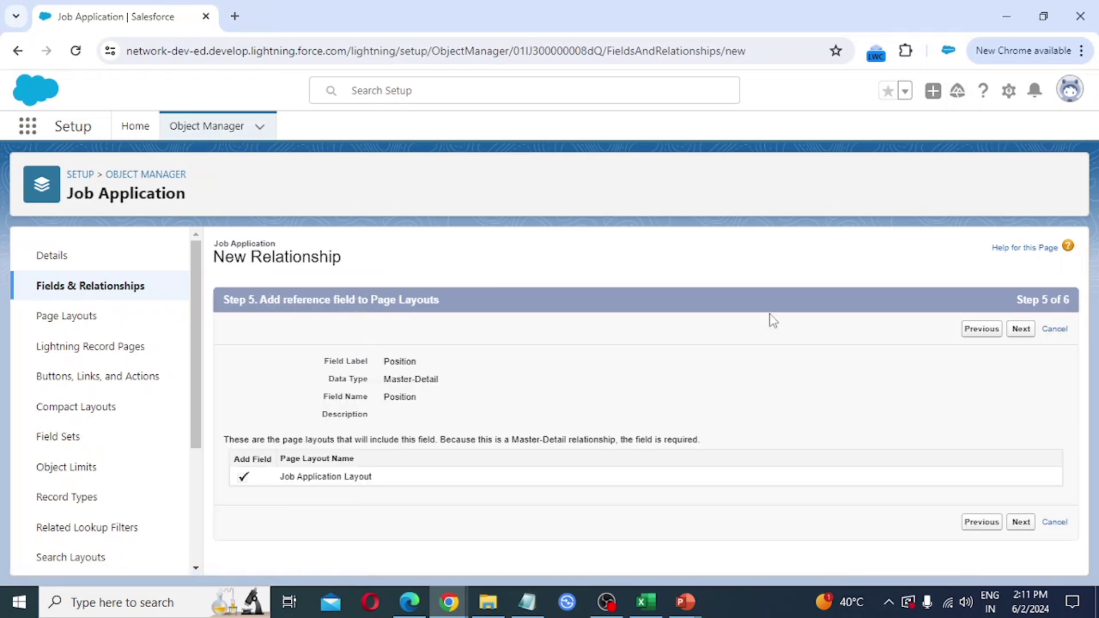
pyautogui.click(1019, 330)
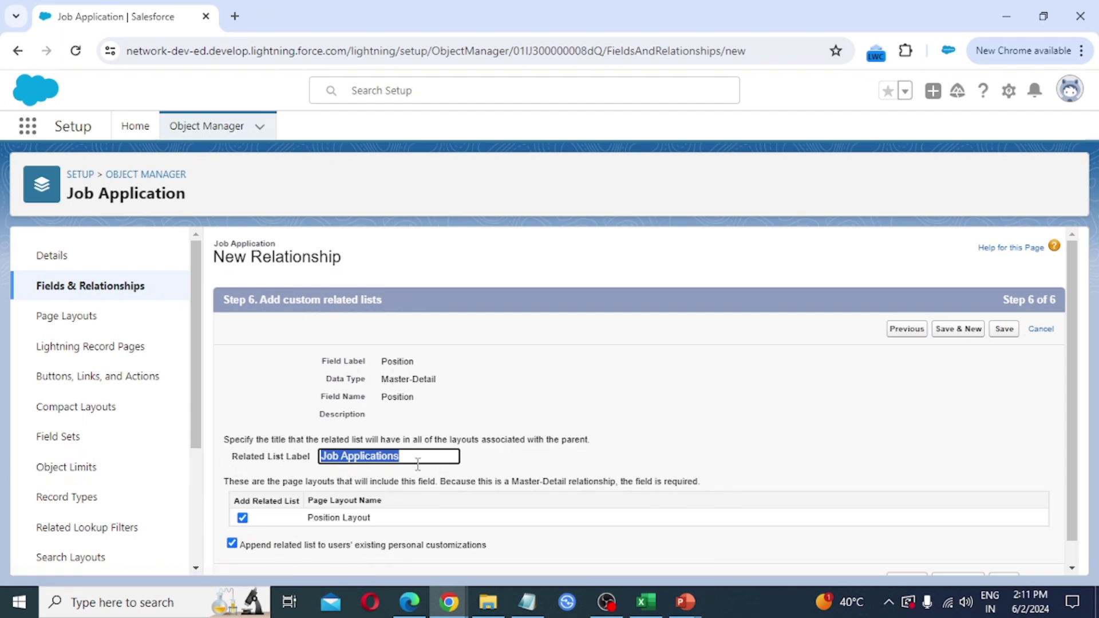
pyautogui.scroll(-1, 489, 466)
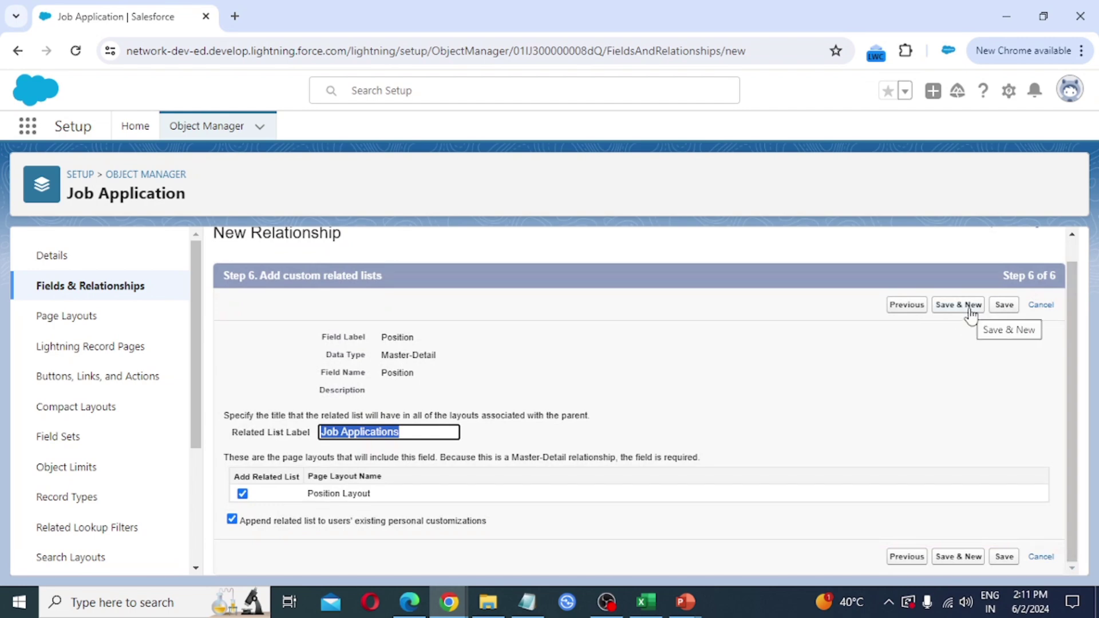
pyautogui.click(1004, 308)
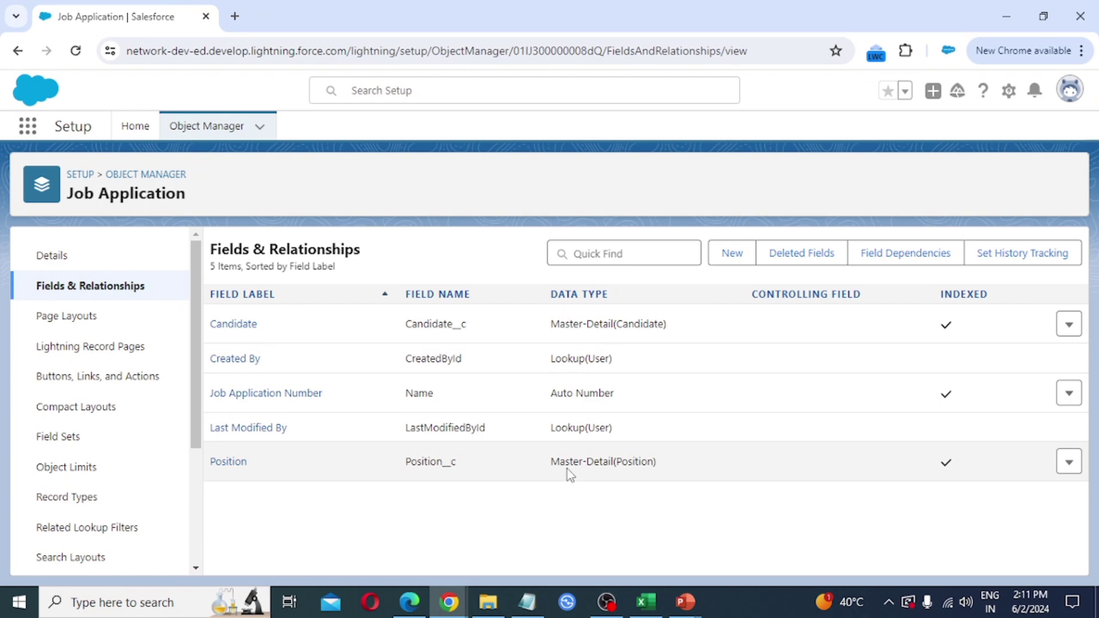
# Check whether Master-Detail Relationship is offered for another new Job Application field, and return to the field list
pyautogui.click(732, 256)
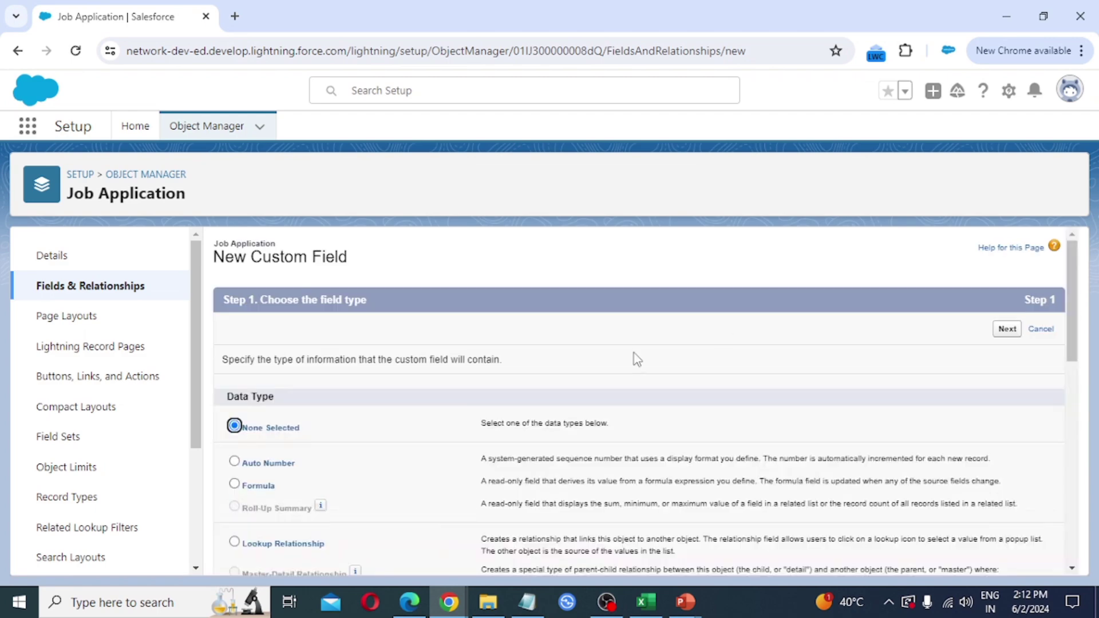
pyautogui.scroll(-3, 551, 395)
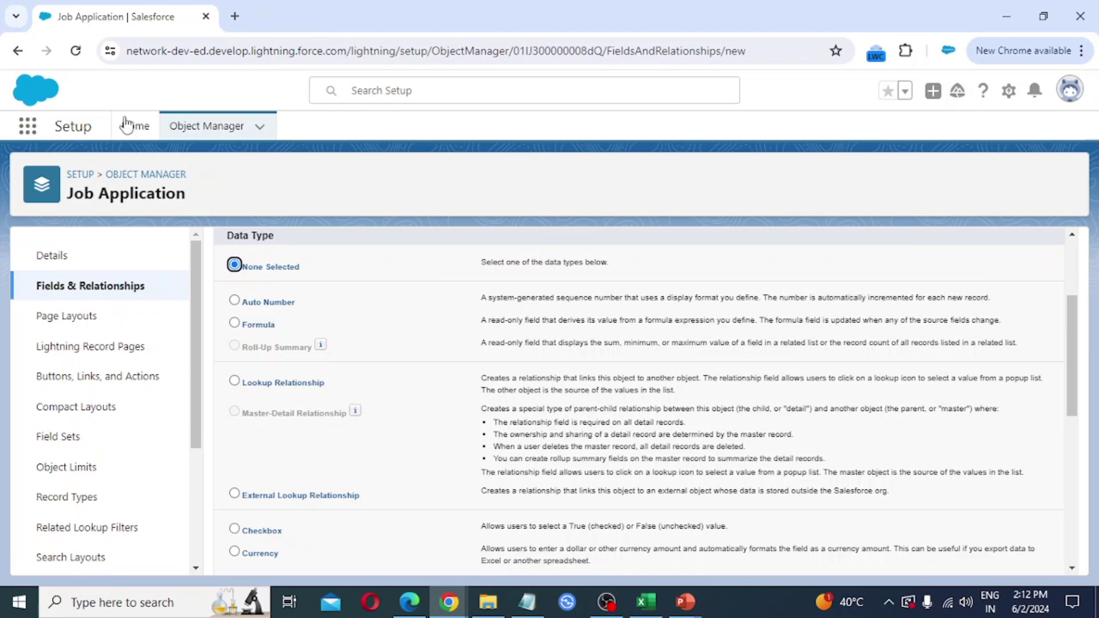
pyautogui.click(18, 52)
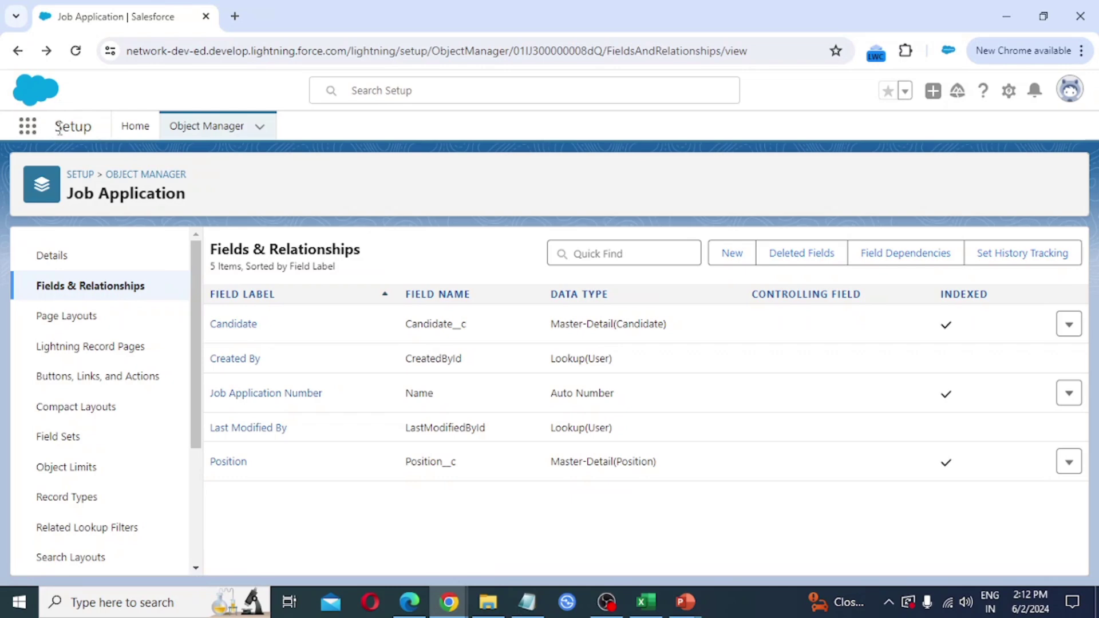
# Find and open the EMS app, and reload its home page to refresh the navigation items
pyautogui.click(27, 129)
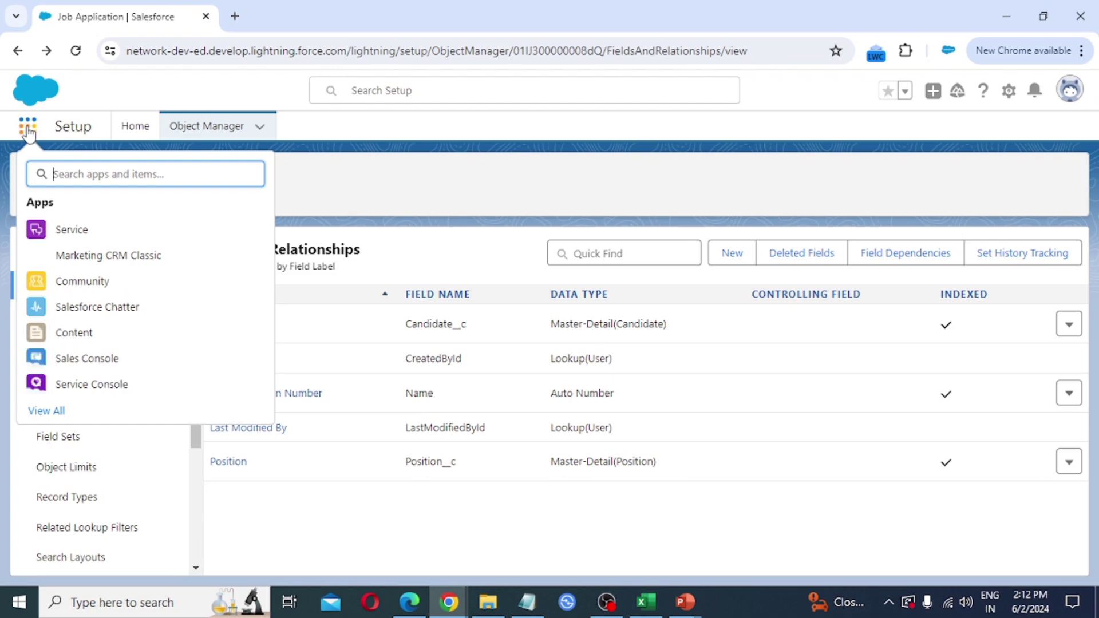
pyautogui.write('ems')
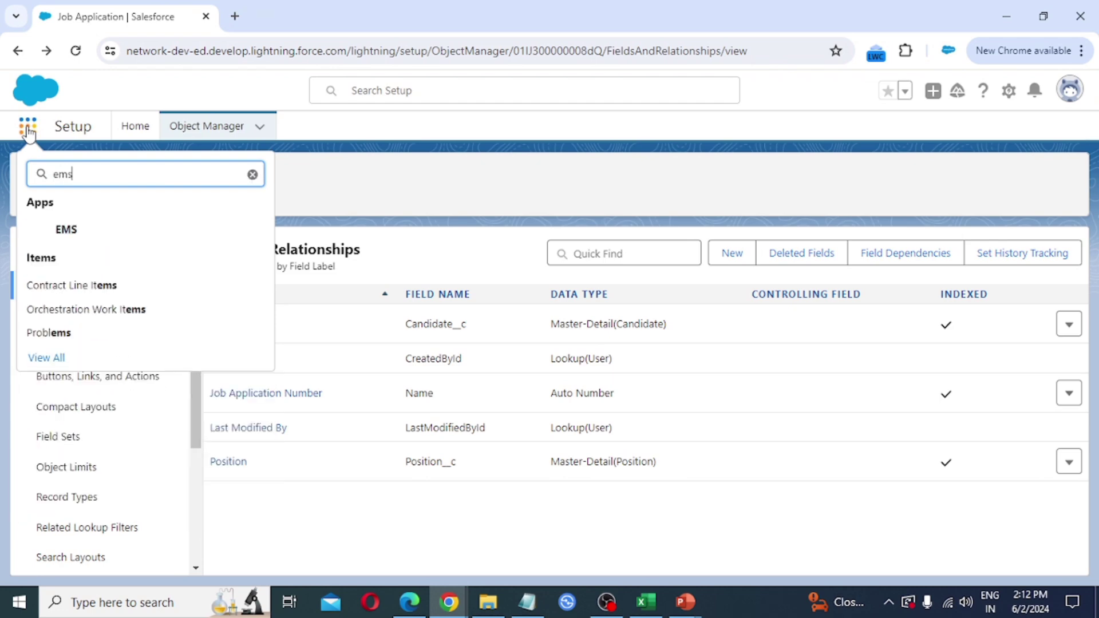
pyautogui.click(67, 229)
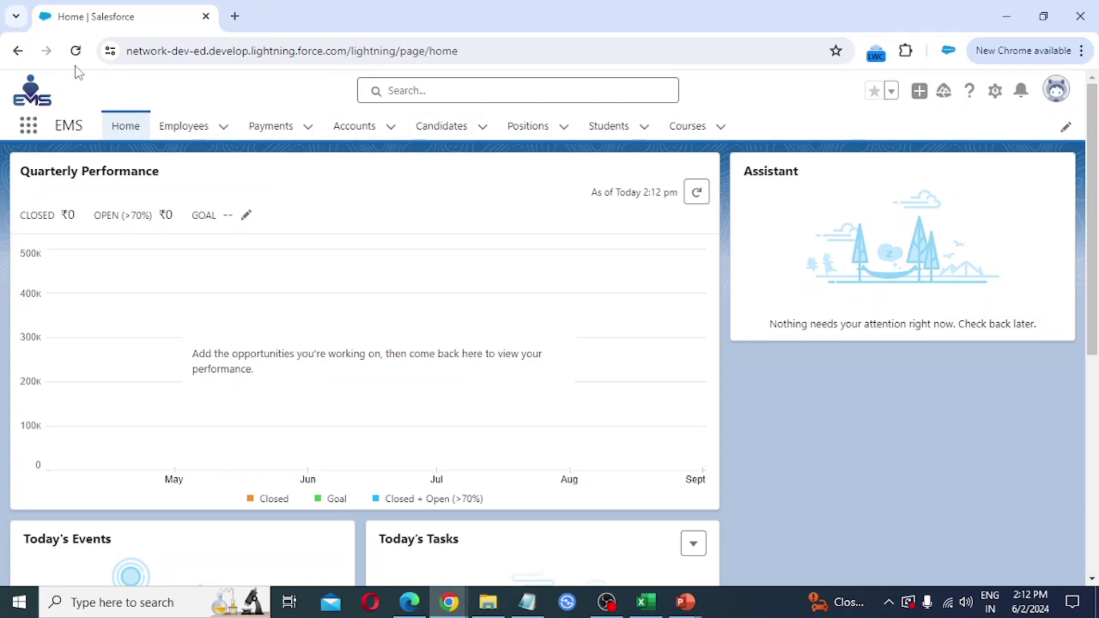
pyautogui.click(75, 50)
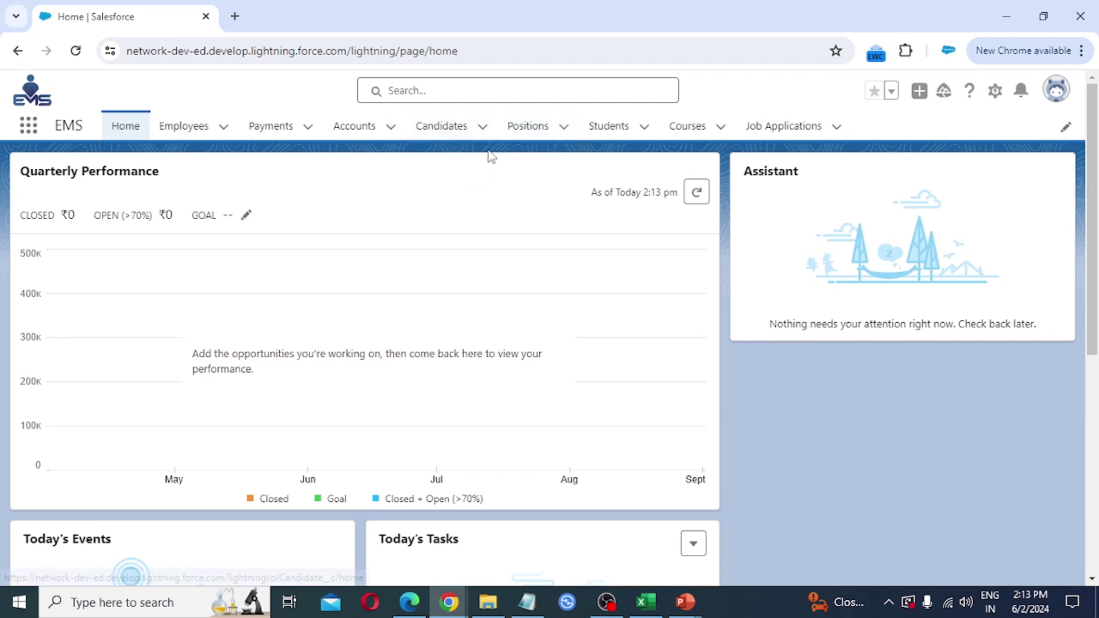
# Check the All list views of Candidates and Positions for existing records
pyautogui.click(443, 129)
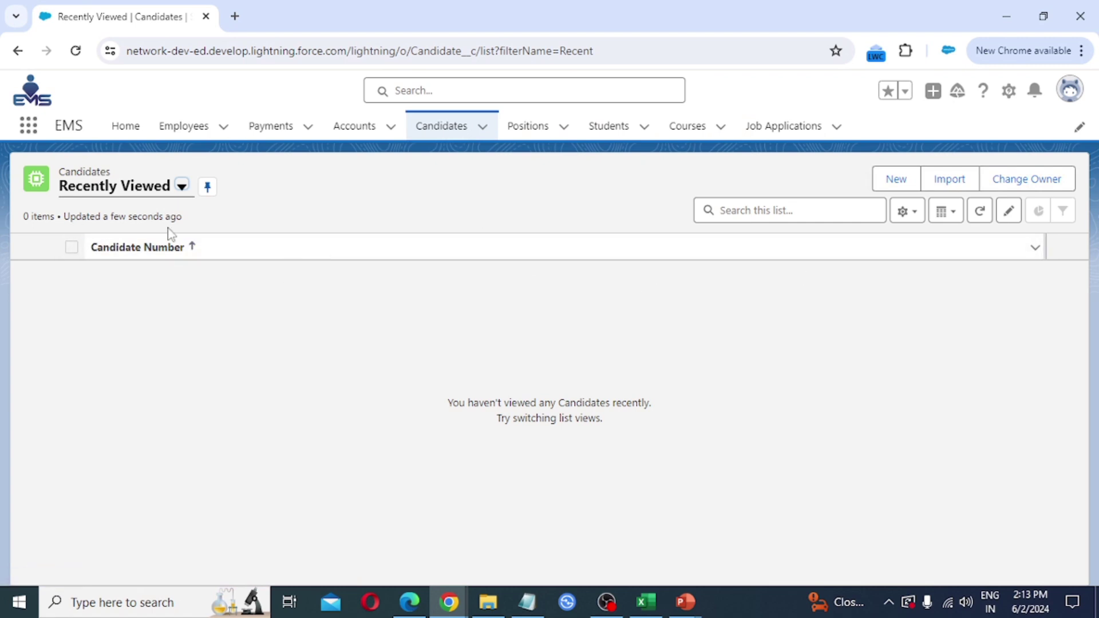
pyautogui.click(180, 188)
pyautogui.click(113, 243)
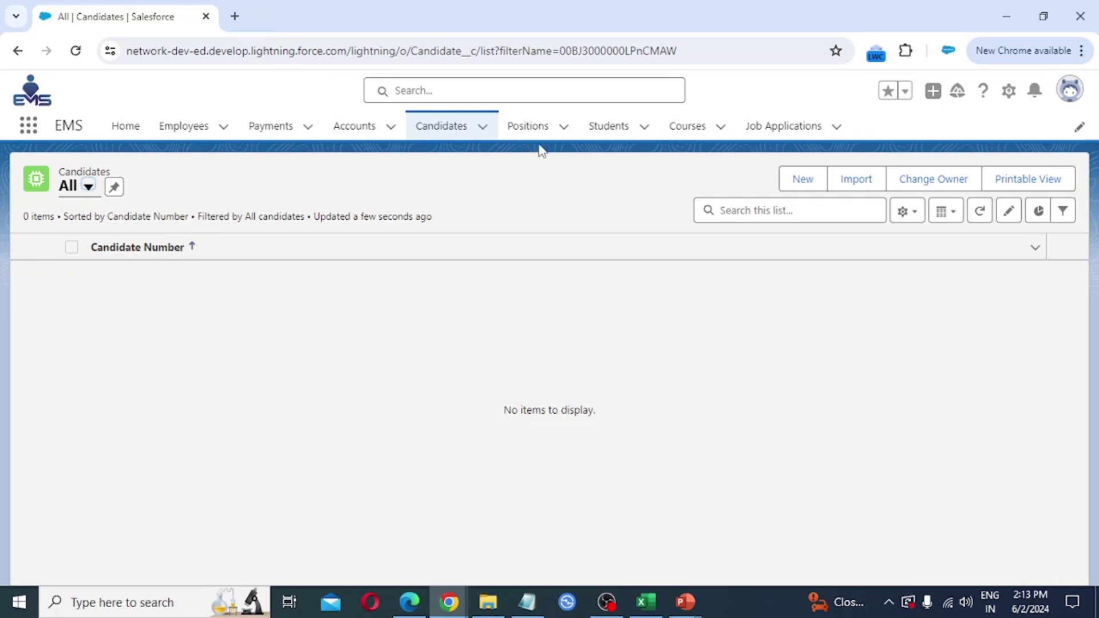
pyautogui.click(529, 127)
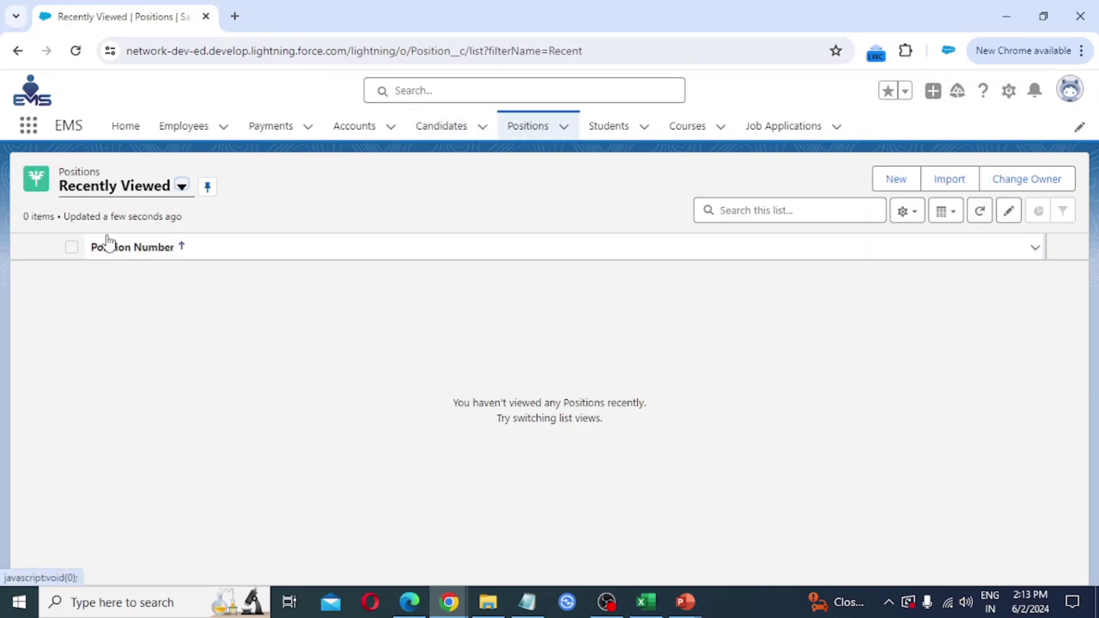
pyautogui.click(180, 188)
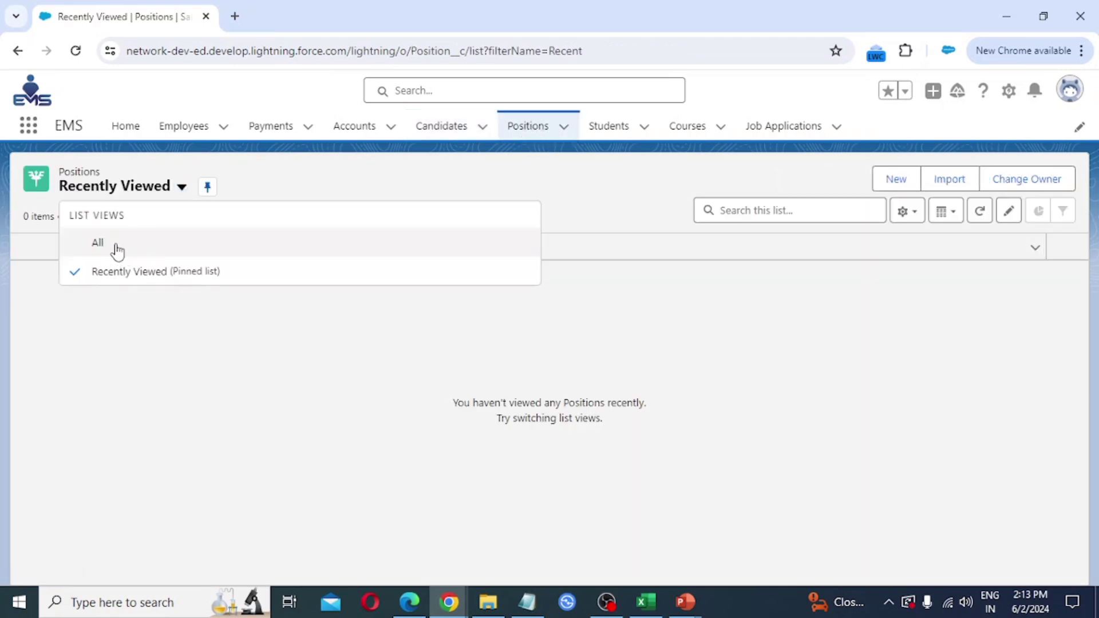
pyautogui.click(115, 247)
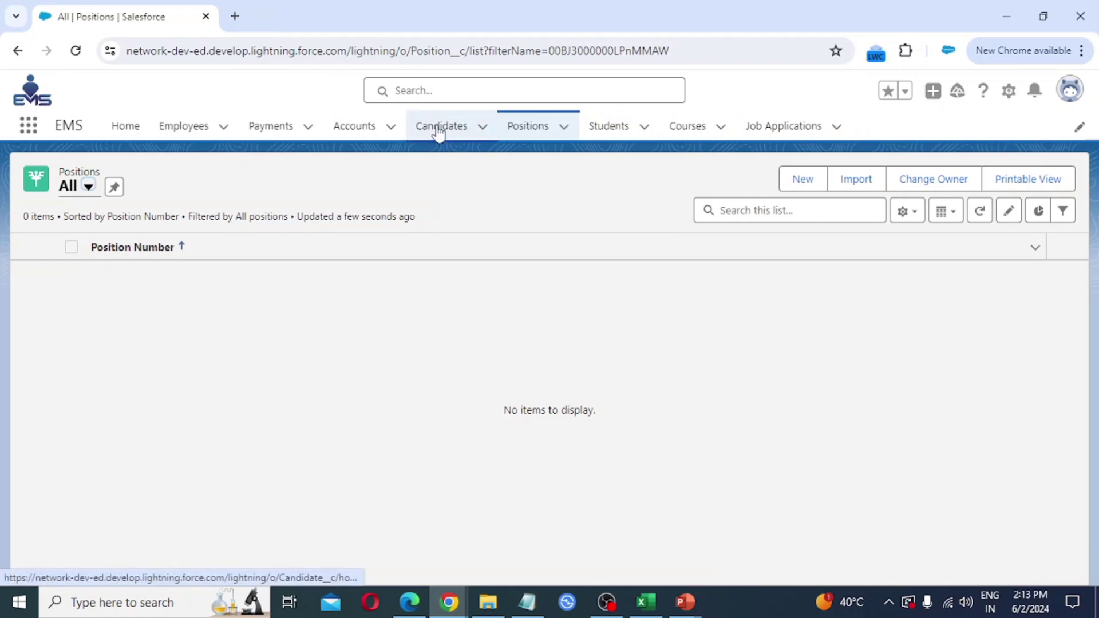
# Reorder the EMS navigation items so that Candidates and Positions follow Job Applications
pyautogui.moveTo(438, 132); pyautogui.dragTo(772, 132)
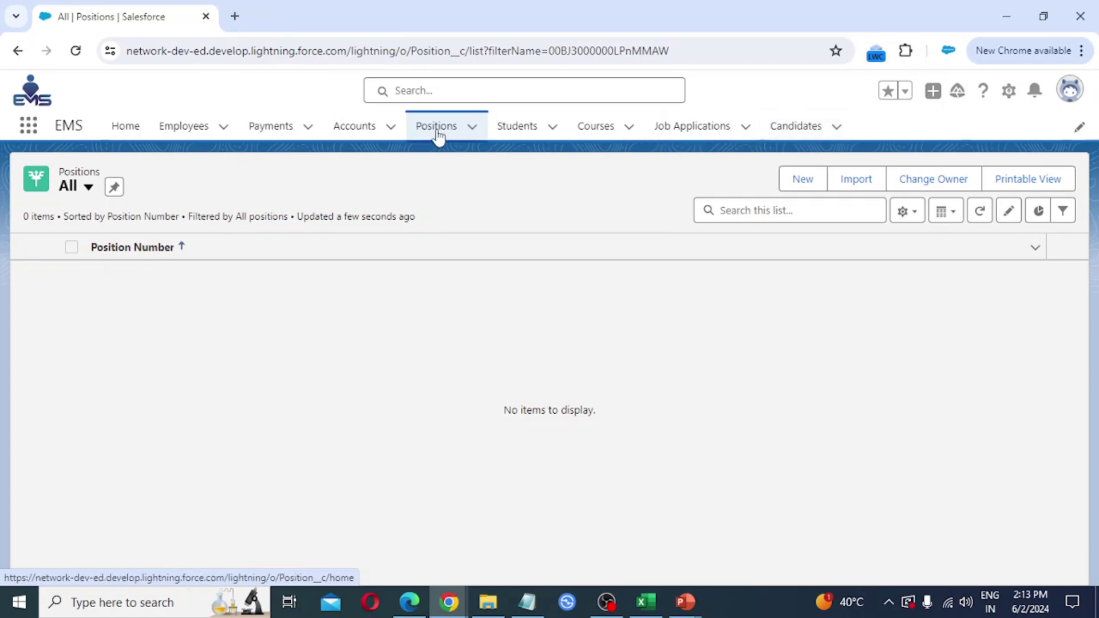
pyautogui.moveTo(434, 133); pyautogui.dragTo(823, 137)
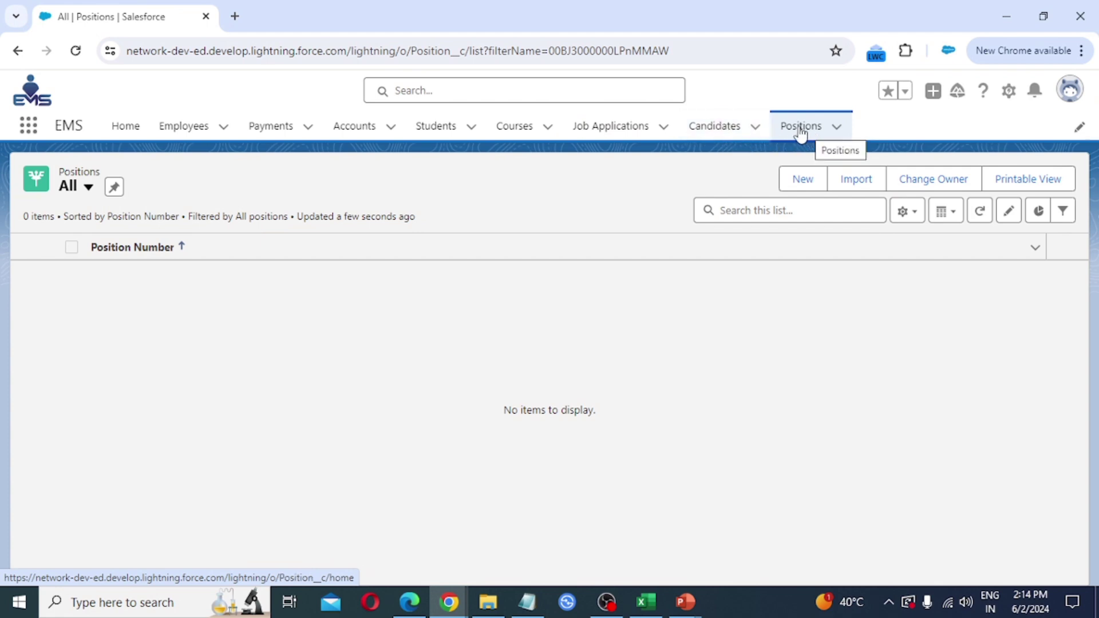
# Create and save a new Candidate record with the candidate's name, email, phone number and address
pyautogui.click(706, 125)
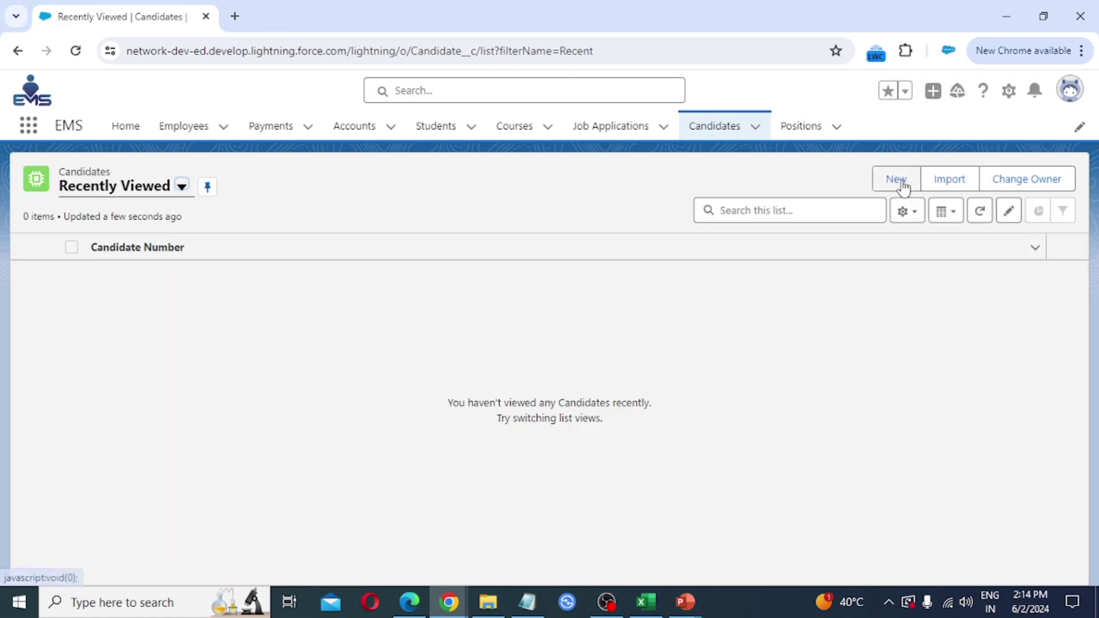
pyautogui.click(902, 182)
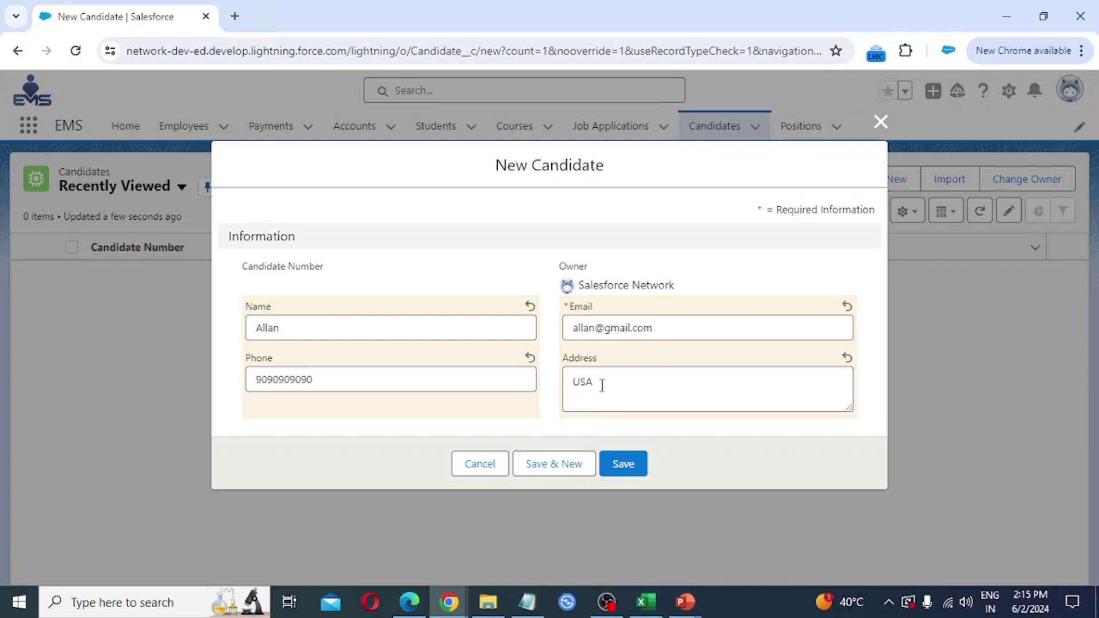
pyautogui.click(625, 463)
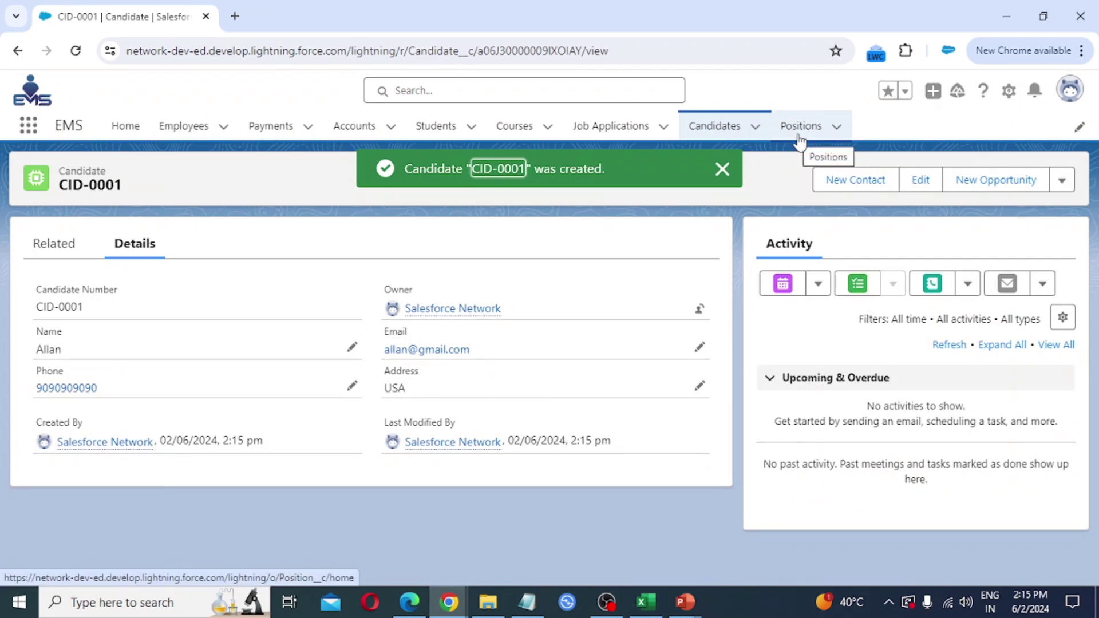
# Create and save a Position record titled Salesforce Developer with a salary of ₹50,000.00 and Post Graduation education
pyautogui.click(804, 129)
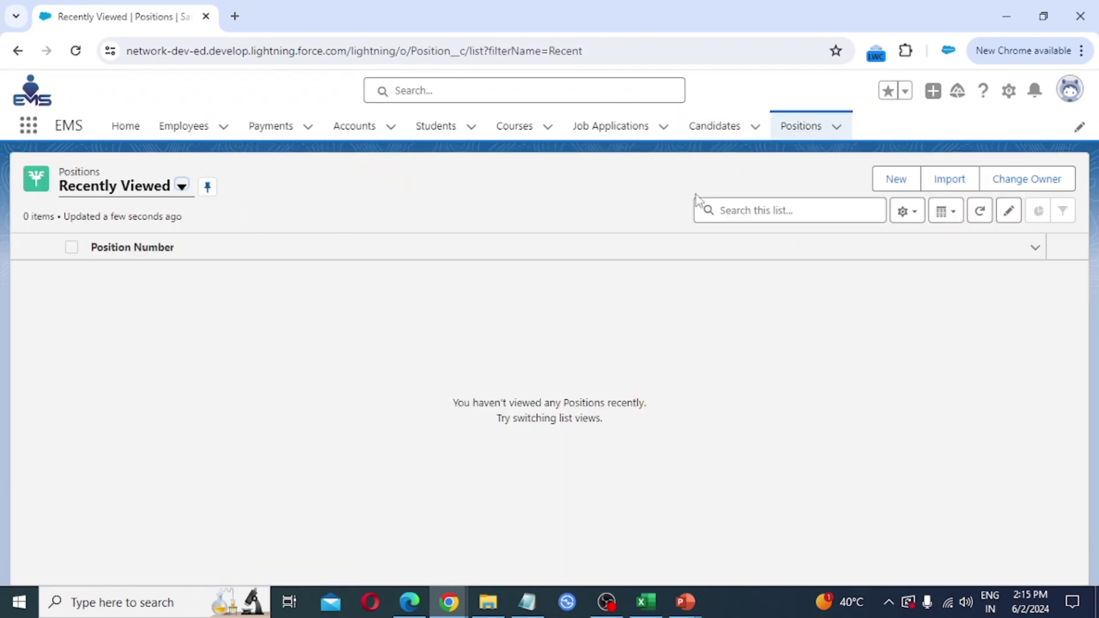
pyautogui.click(895, 187)
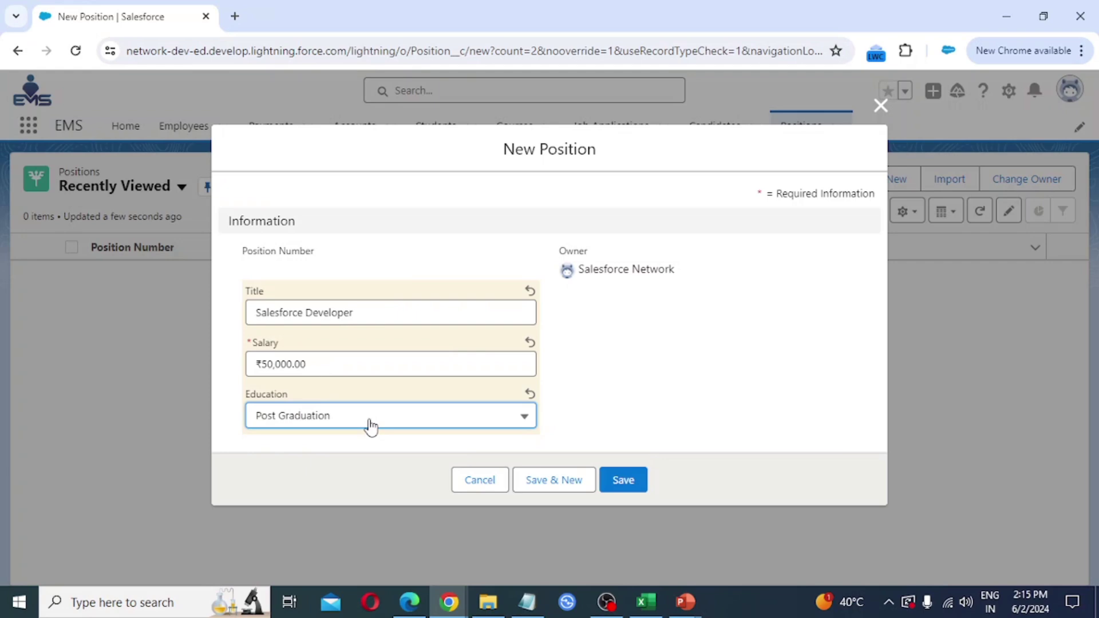
pyautogui.click(628, 482)
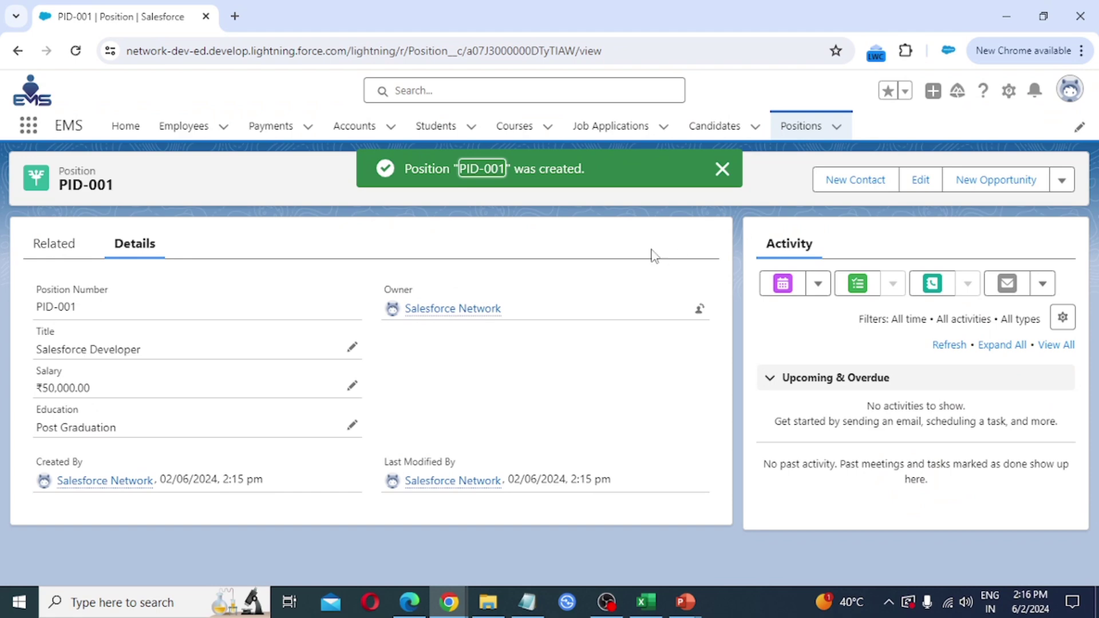
# Create and save a Job Application record linking candidate CID-0001 to position PID-001
pyautogui.click(611, 126)
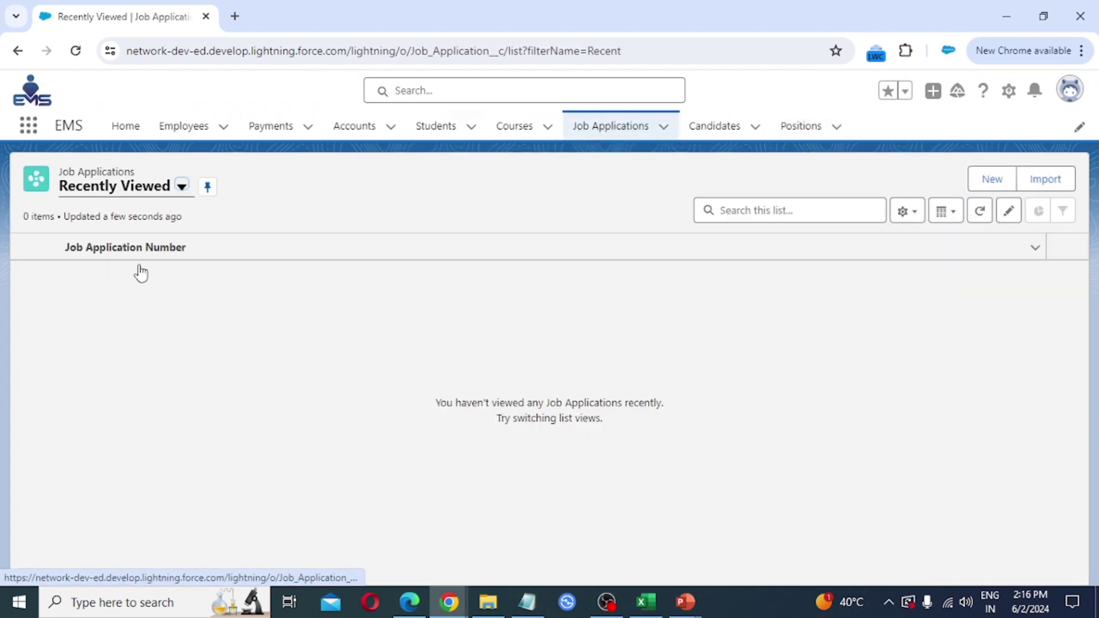
pyautogui.click(994, 180)
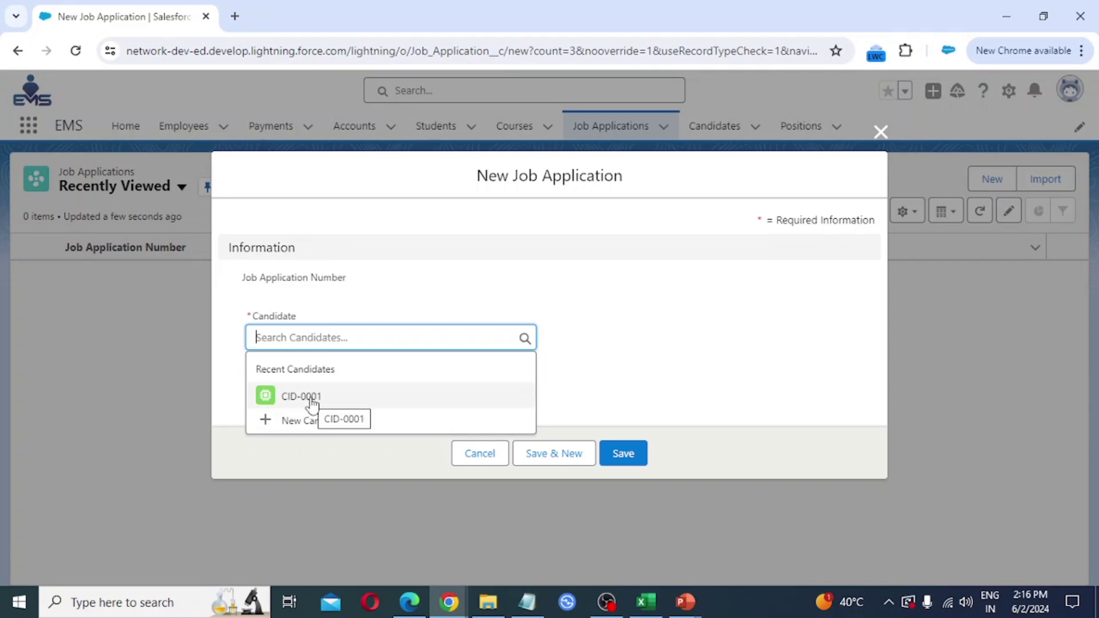
pyautogui.click(309, 398)
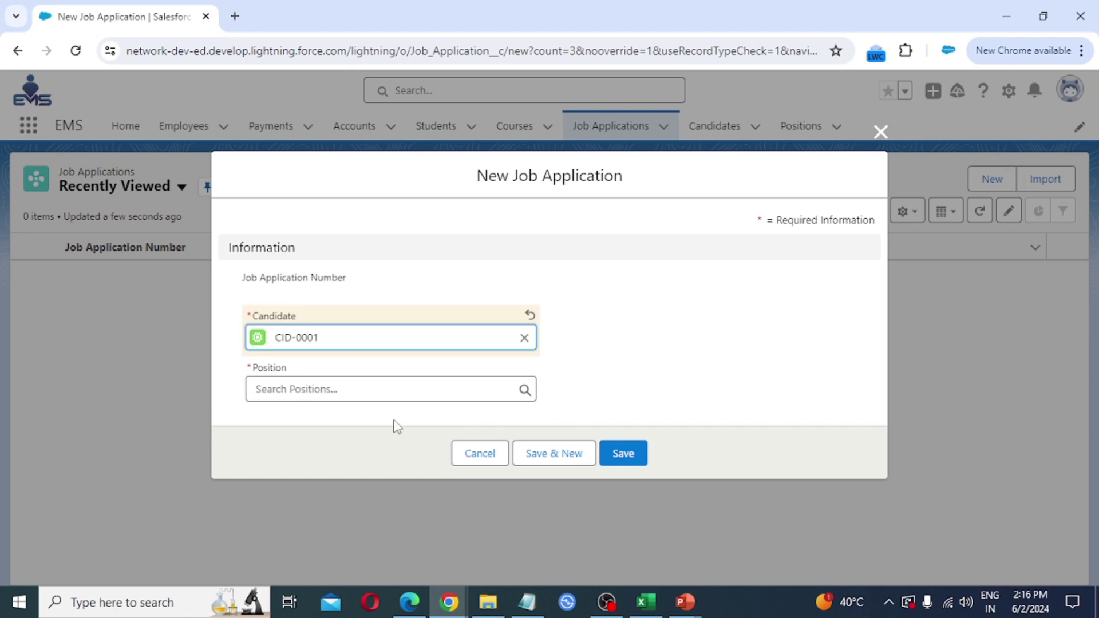
pyautogui.click(294, 395)
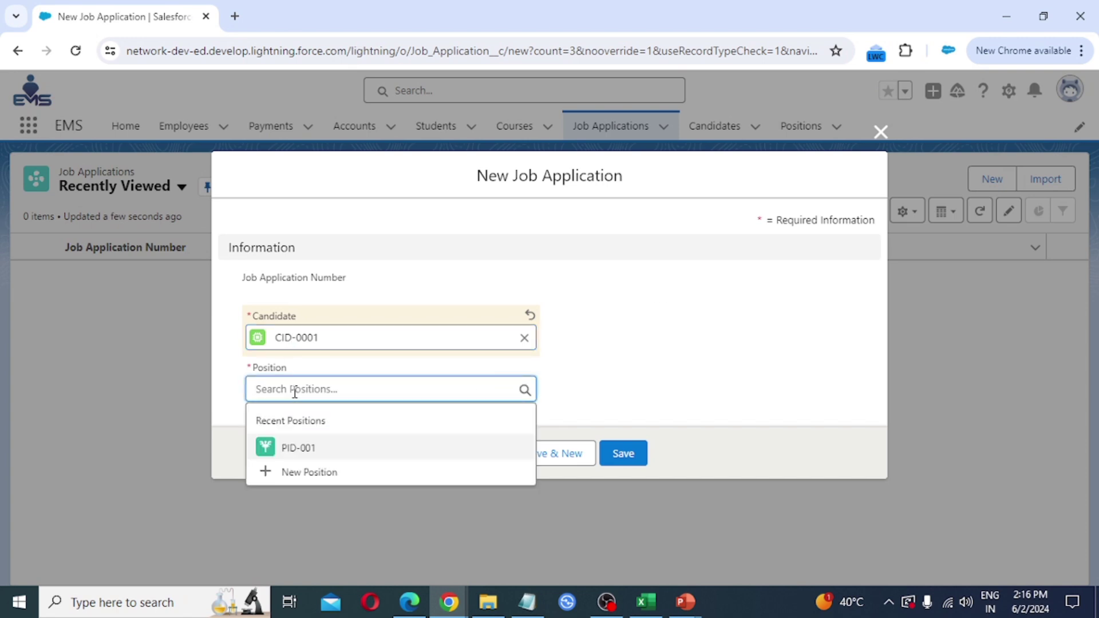
pyautogui.click(309, 450)
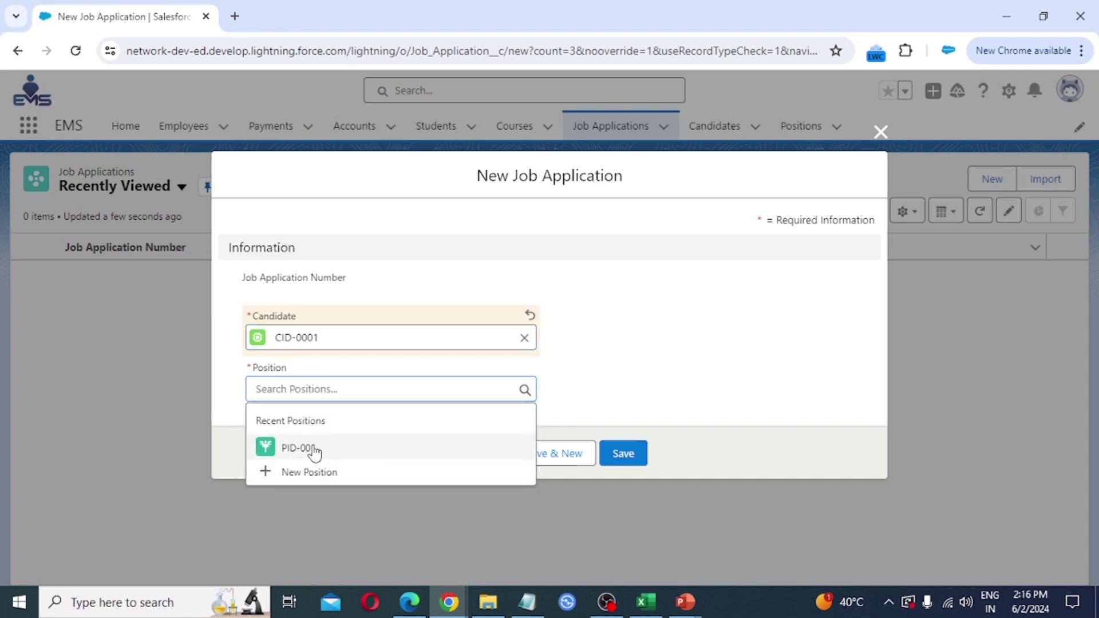
pyautogui.click(626, 458)
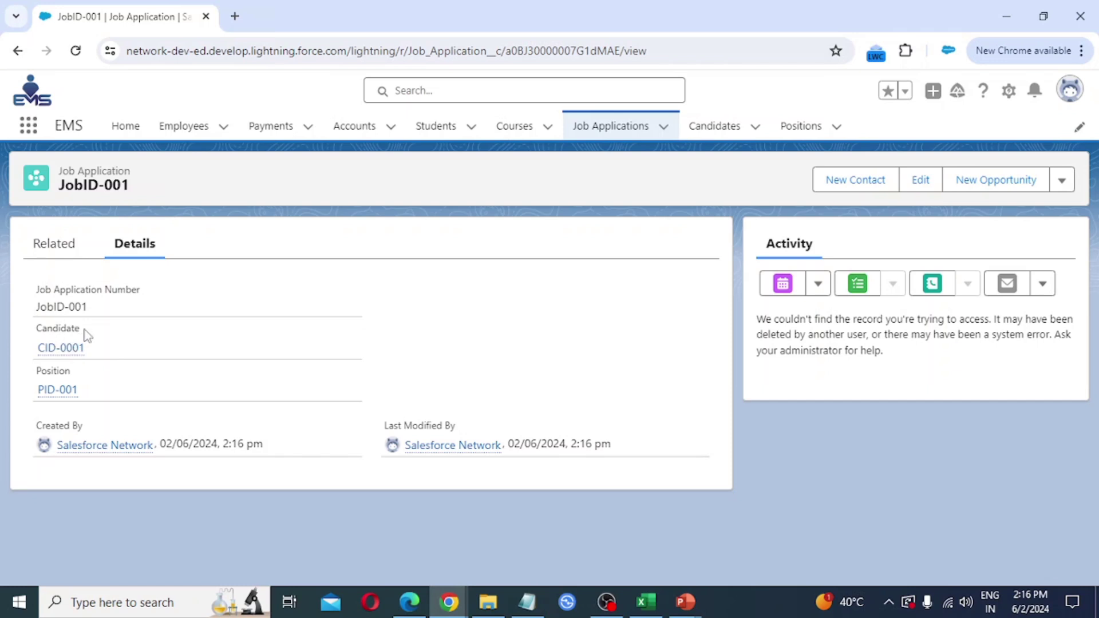
# Review the candidate and position records linked from the Job Application, returning to the Job Applications list
pyautogui.moveTo(48, 392)
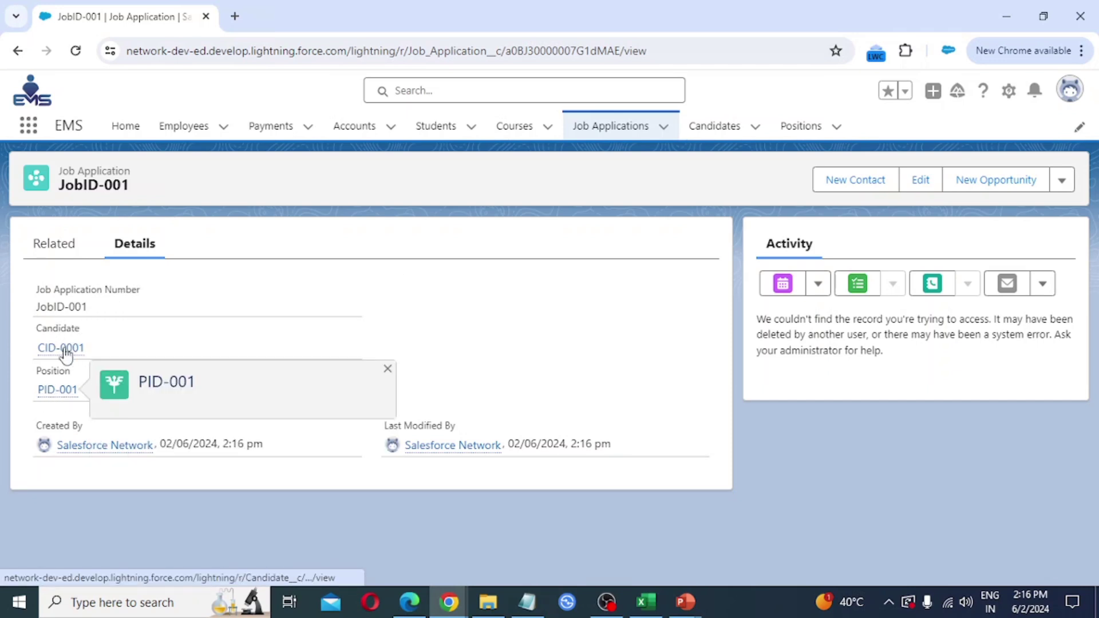
pyautogui.moveTo(65, 352)
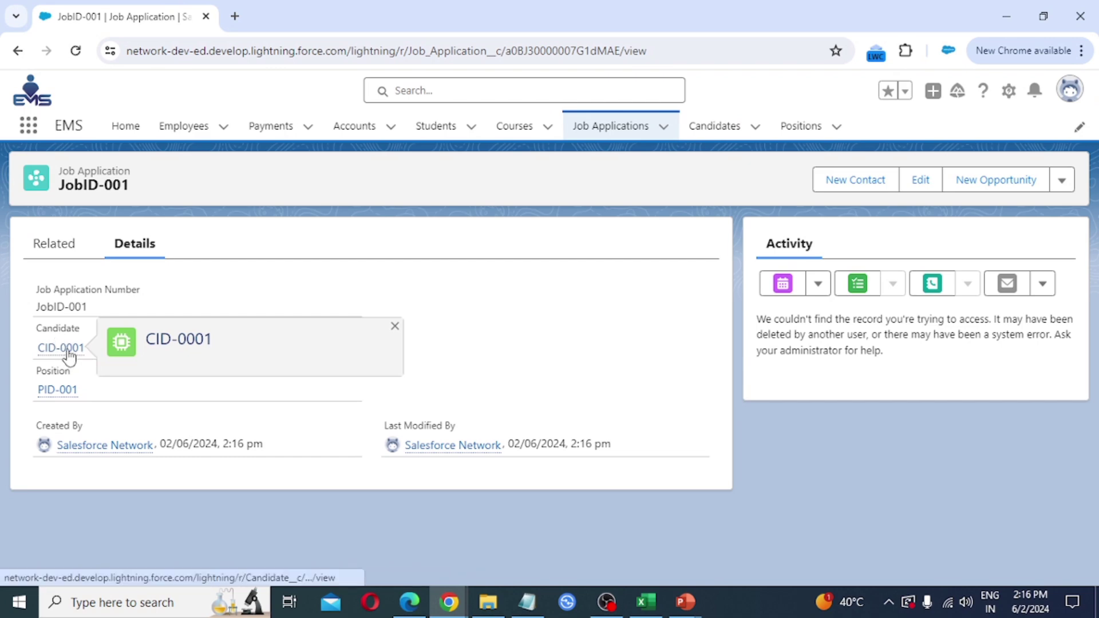
pyautogui.click(69, 353)
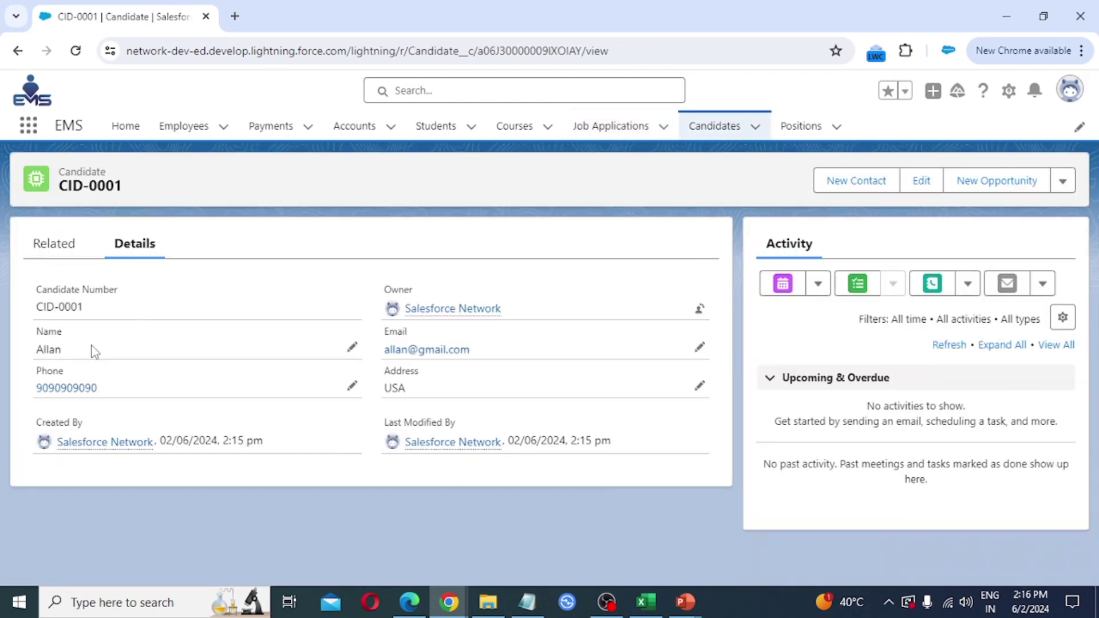
pyautogui.click(607, 125)
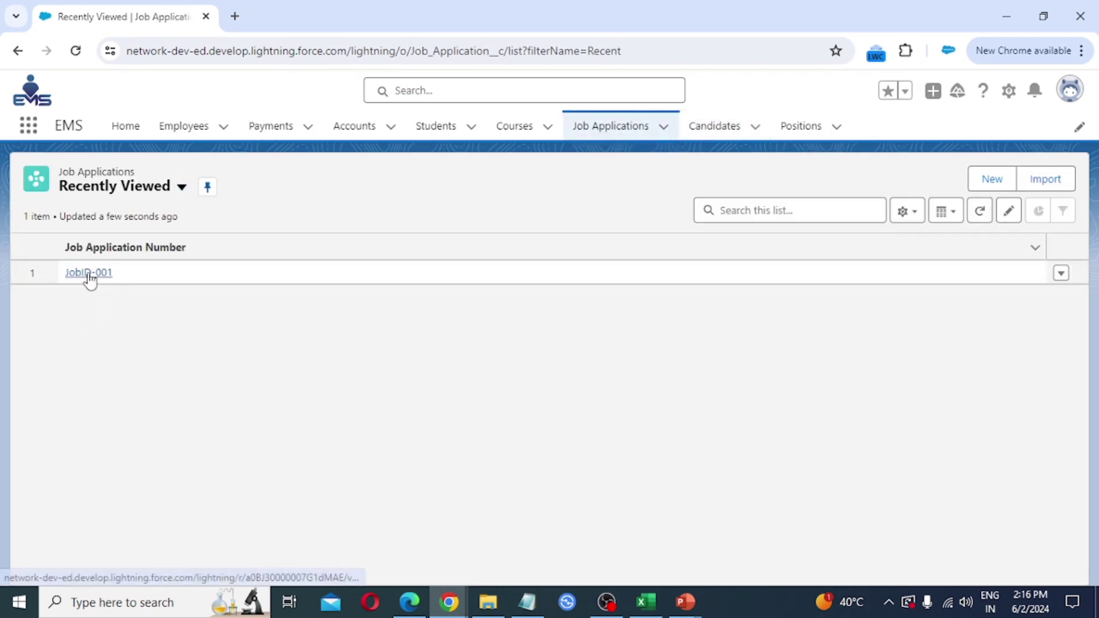
pyautogui.click(90, 279)
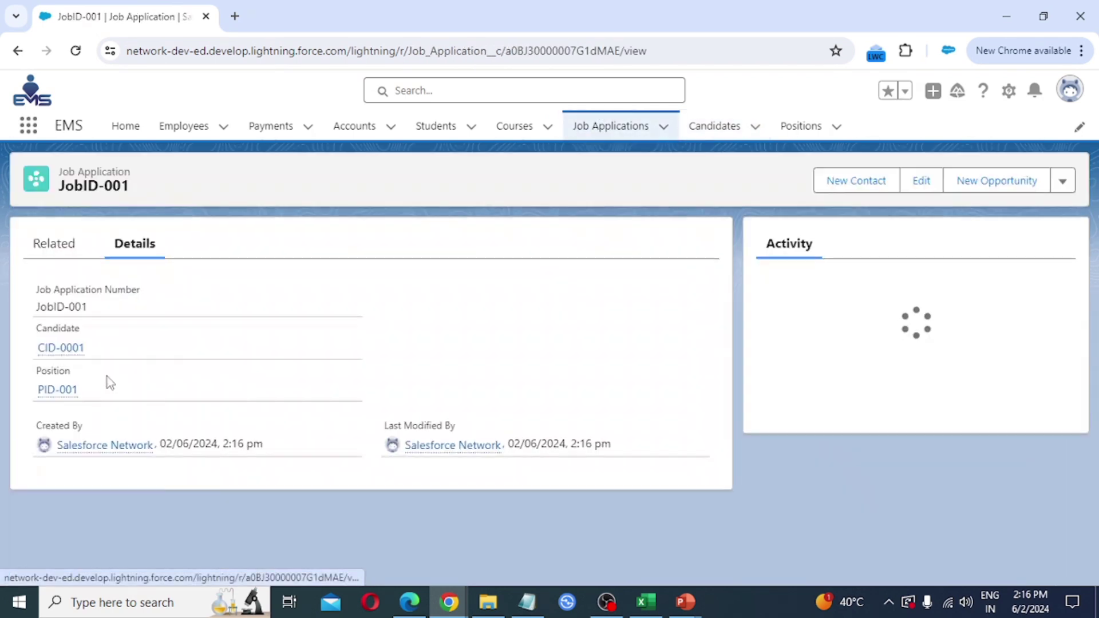
pyautogui.click(53, 392)
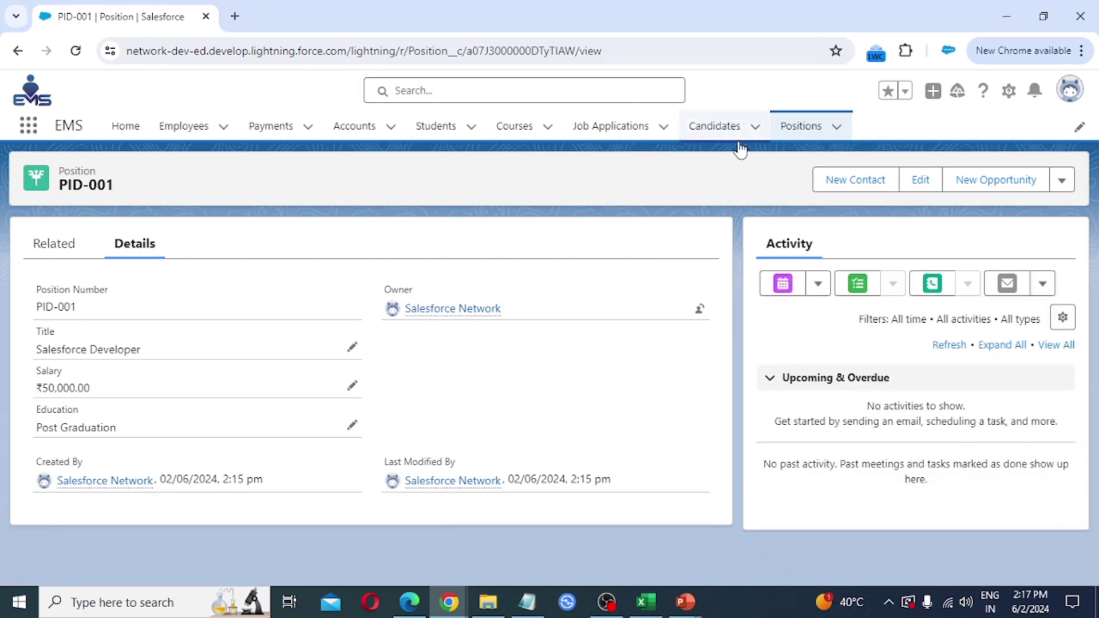
pyautogui.click(612, 128)
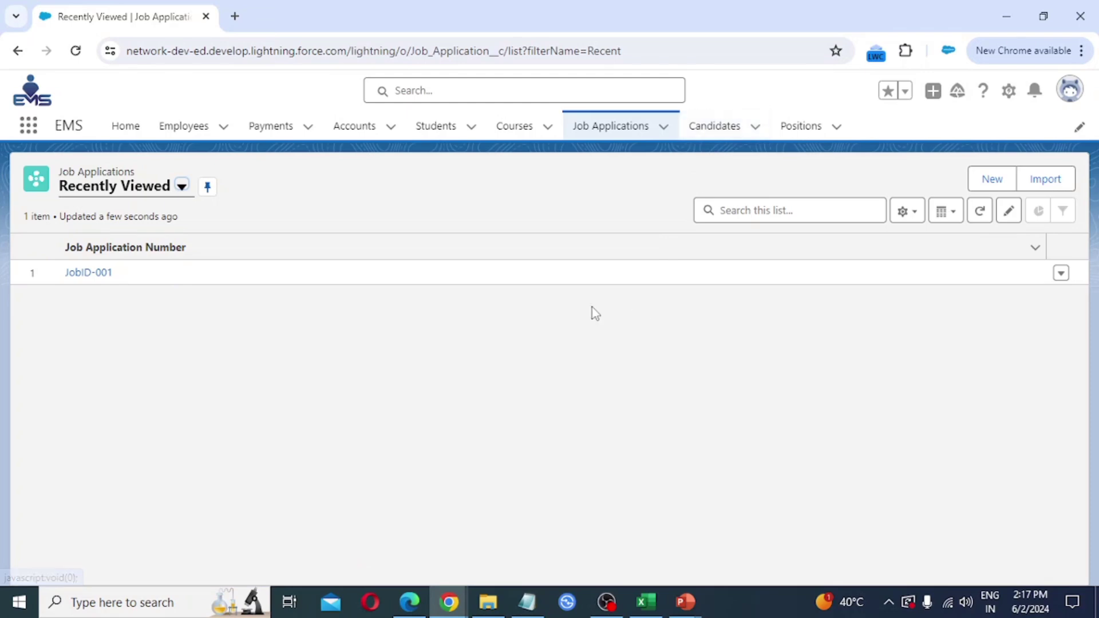
# Delete the Candidate record CID-0001 and check the Positions and Job Applications lists for remaining records
pyautogui.click(711, 128)
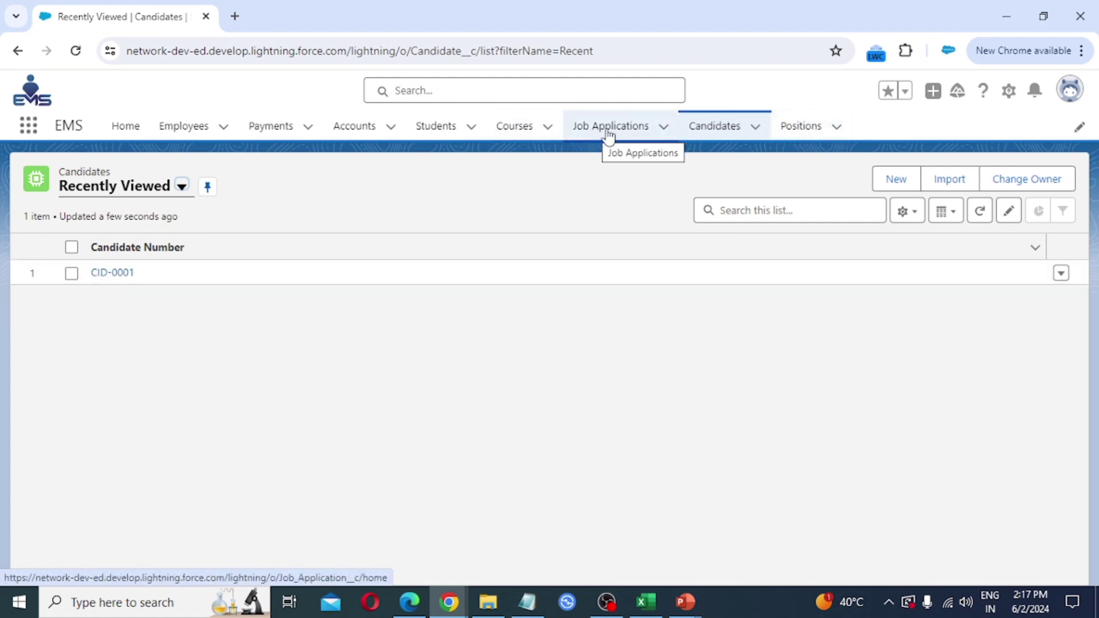
pyautogui.click(118, 273)
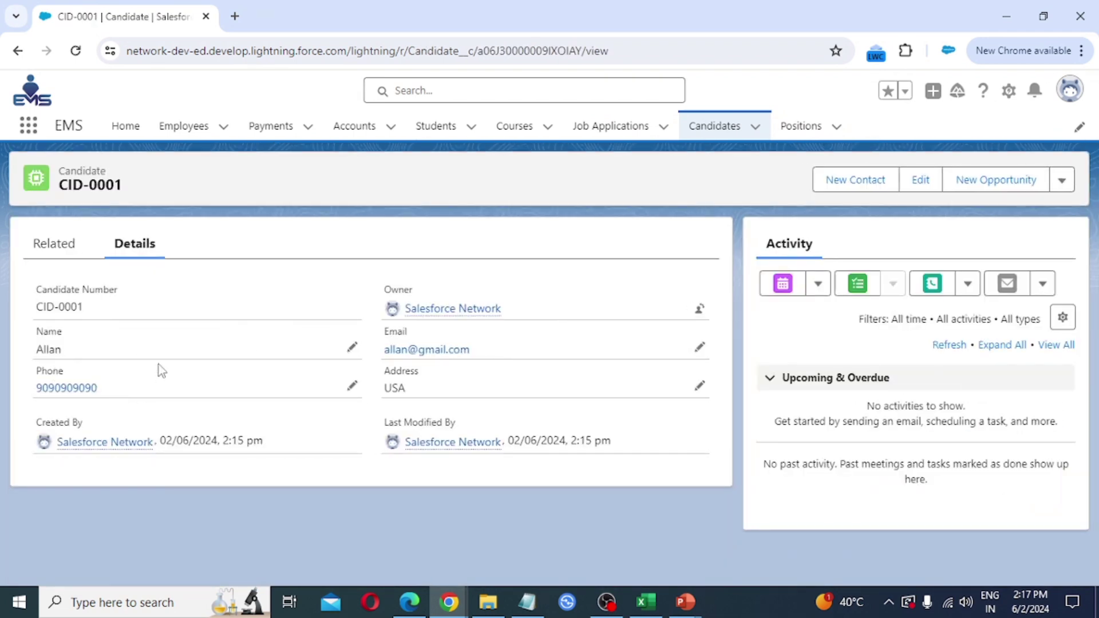
pyautogui.click(1063, 182)
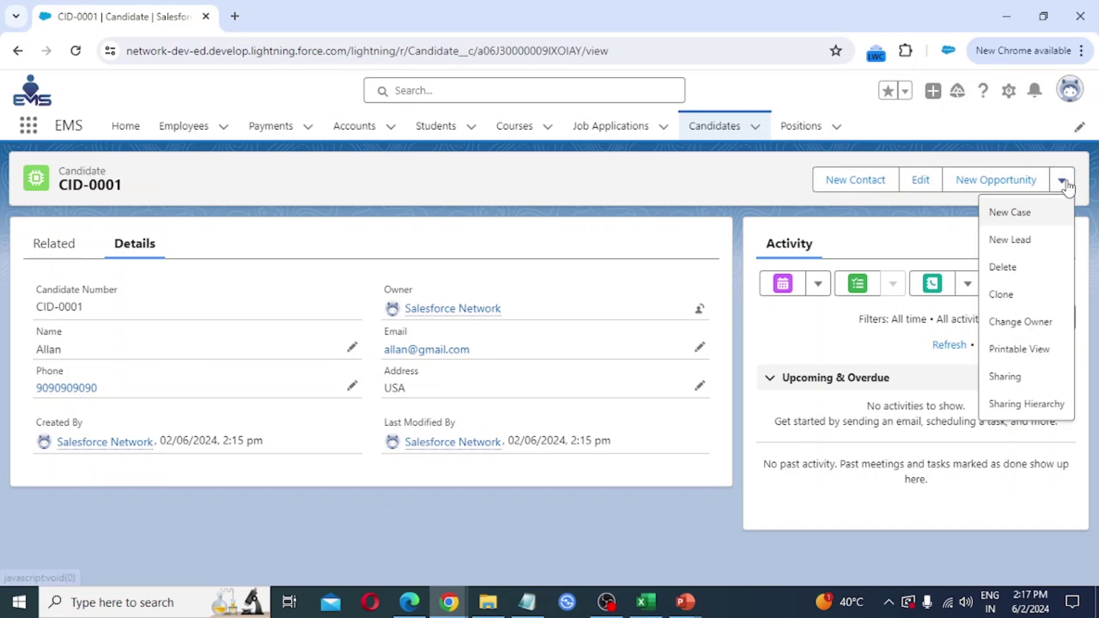
pyautogui.click(1014, 267)
pyautogui.click(784, 358)
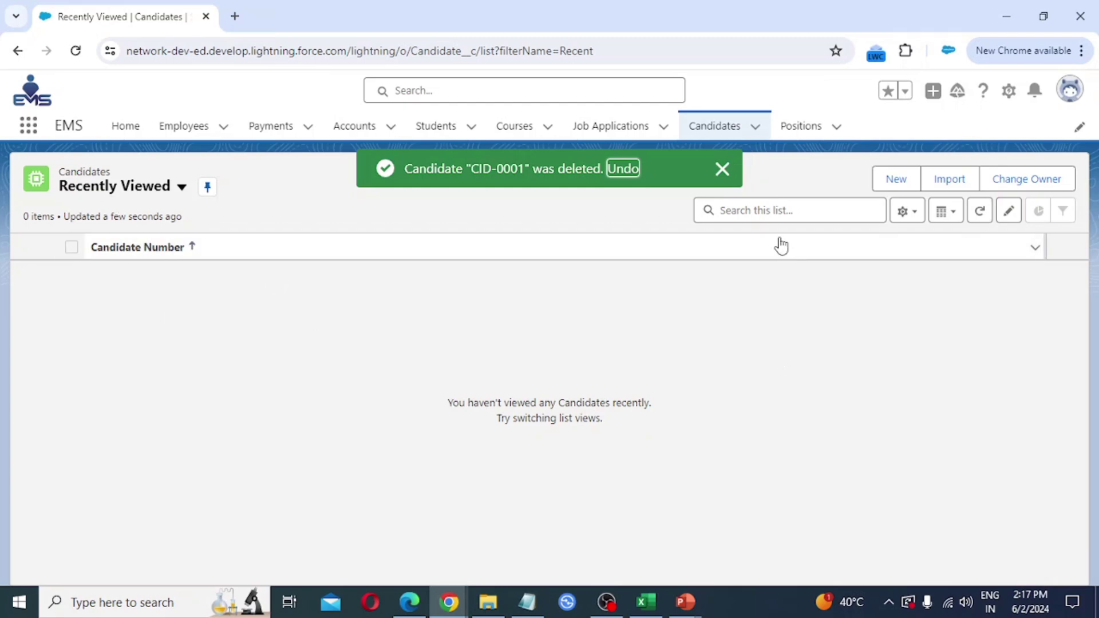
pyautogui.click(802, 130)
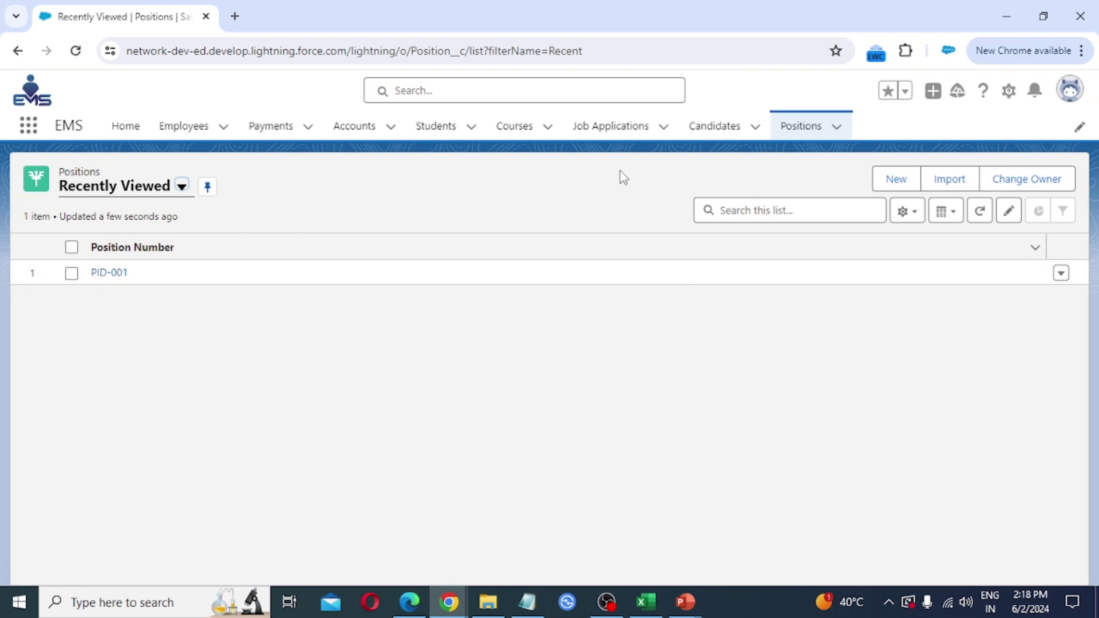
pyautogui.click(611, 131)
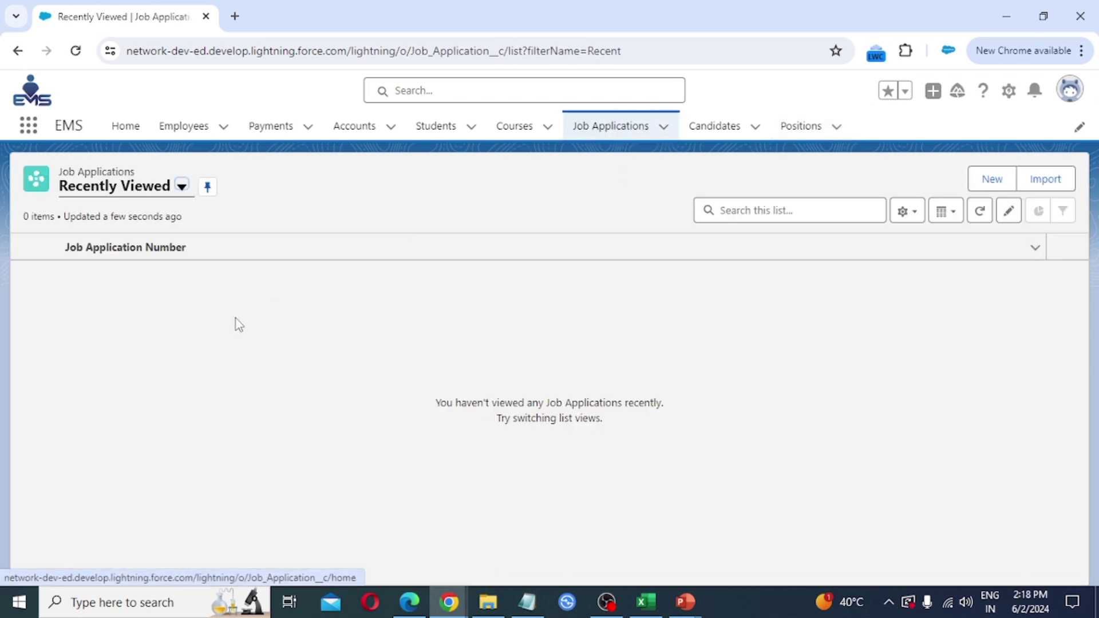